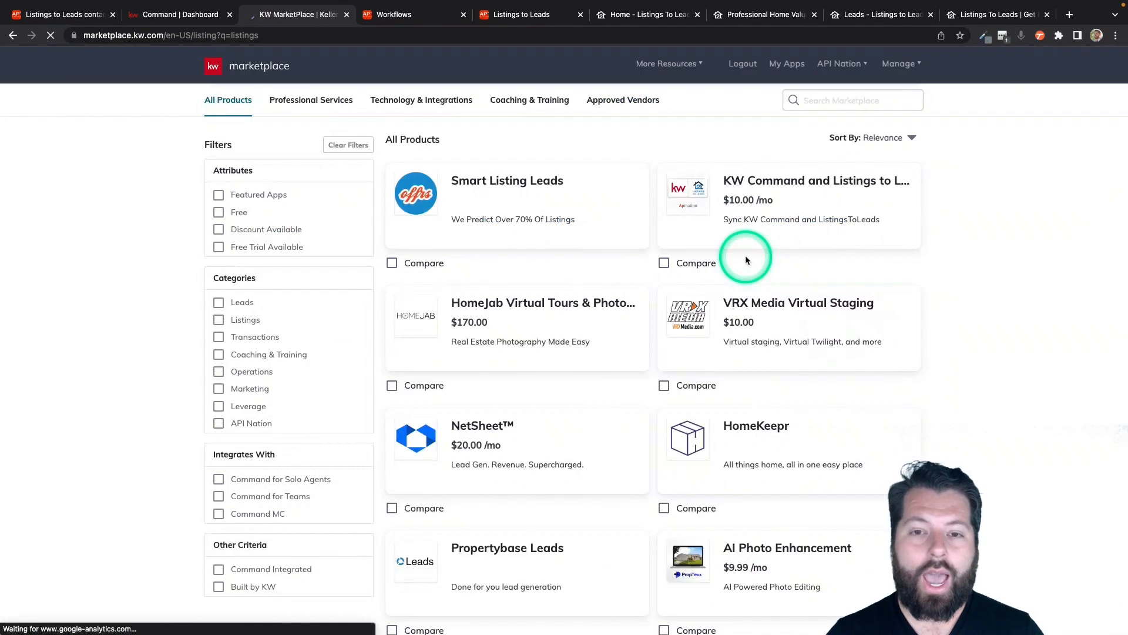
# - Open the product page of the KW Command and Listings to Leads integration in the marketplace
pyautogui.moveTo(764, 195)
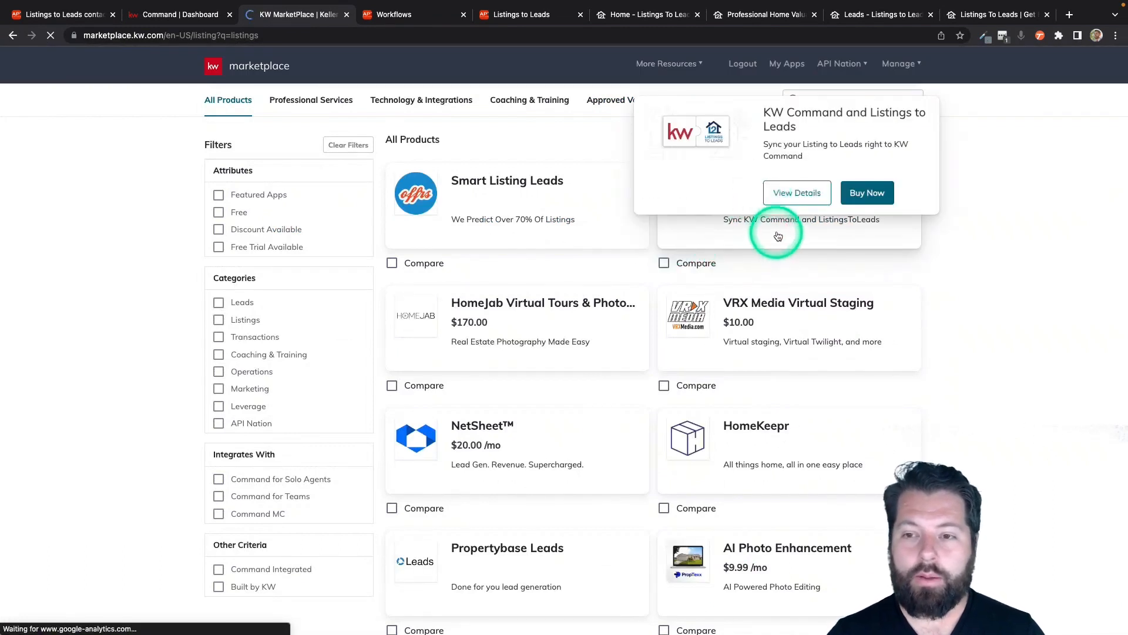
pyautogui.click(839, 231)
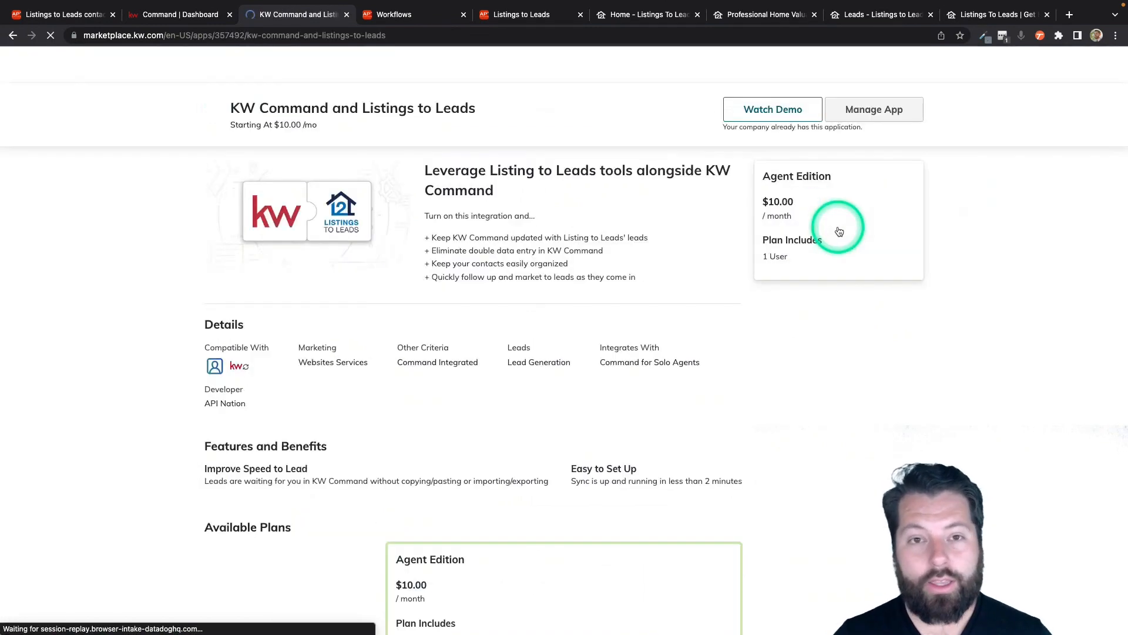
pyautogui.click(803, 239)
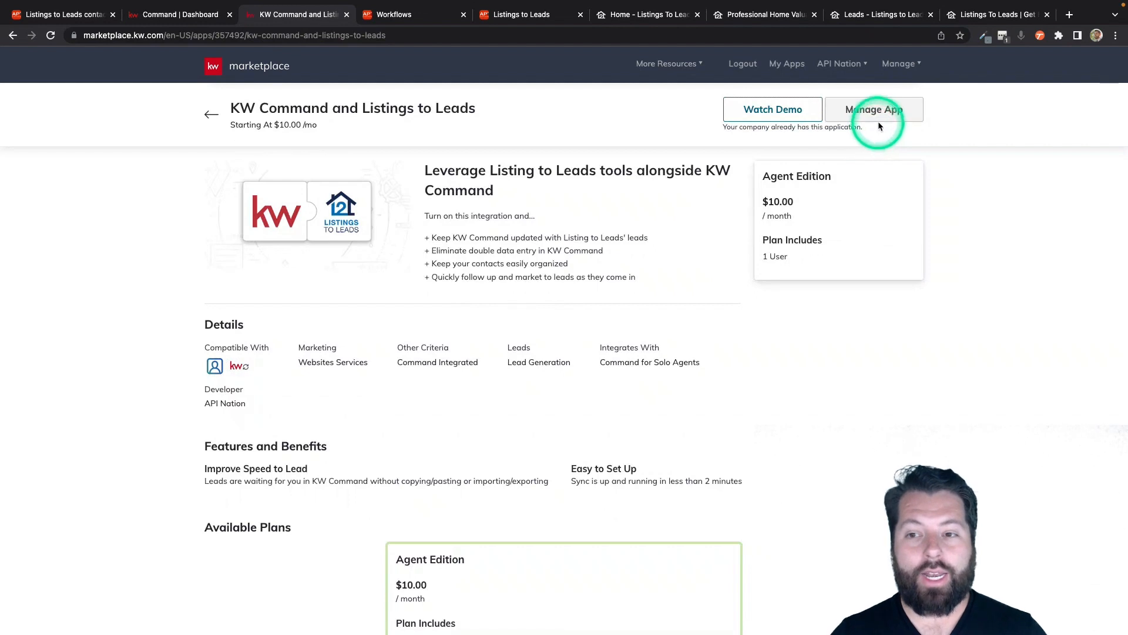
# - Launch the KW Command and Listings to Leads integration from the owned applications and connect the Listings to Leads account
pyautogui.click(782, 68)
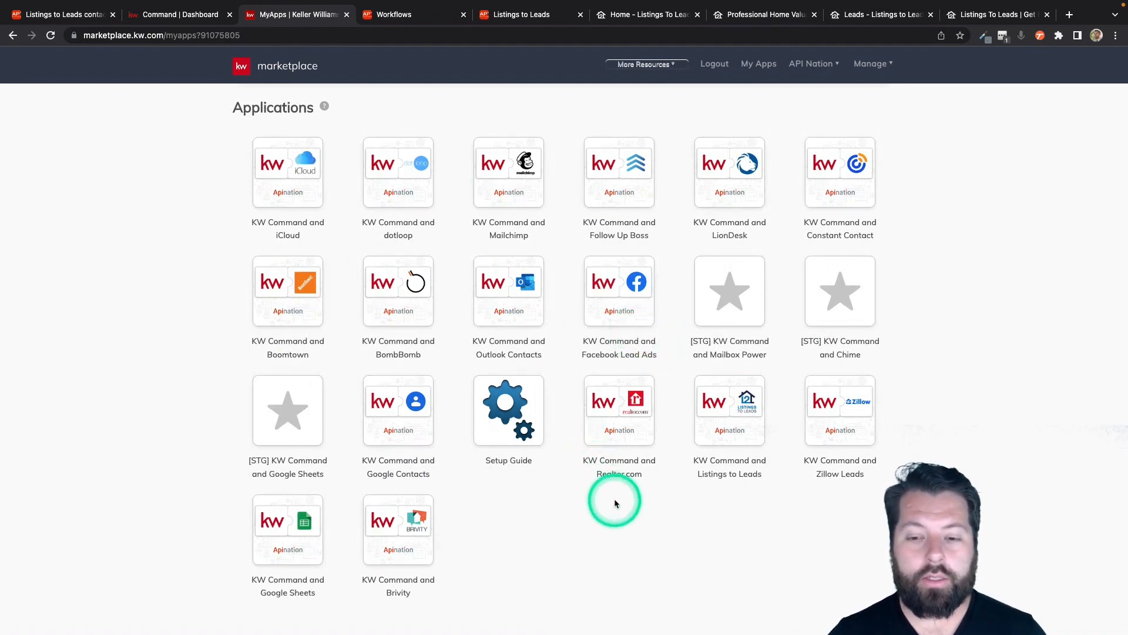
pyautogui.click(746, 419)
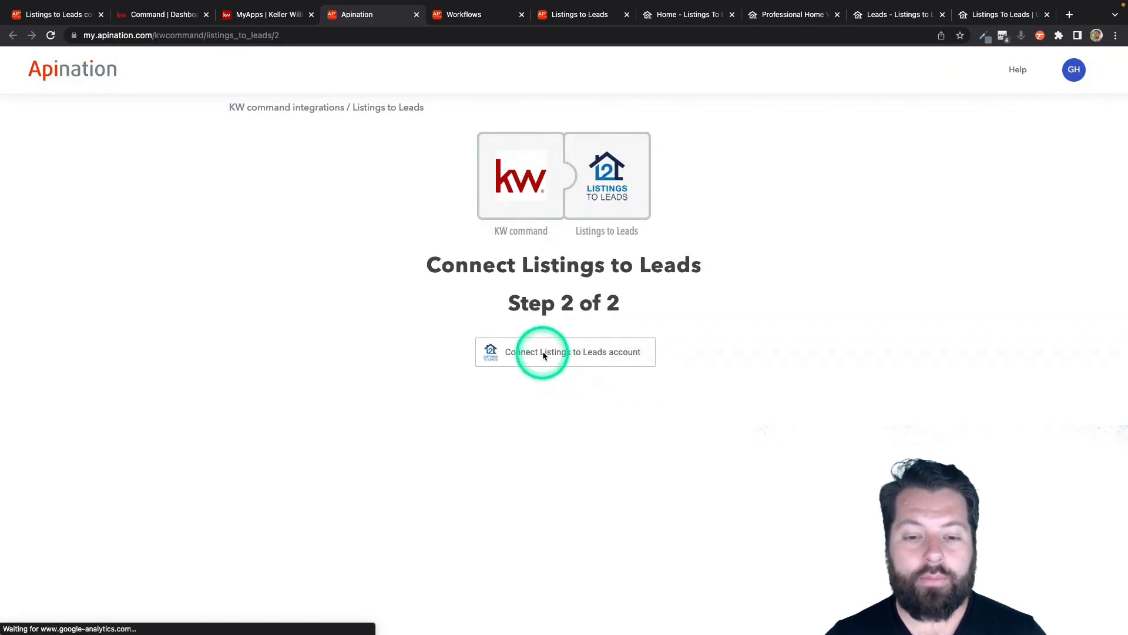
pyautogui.click(573, 357)
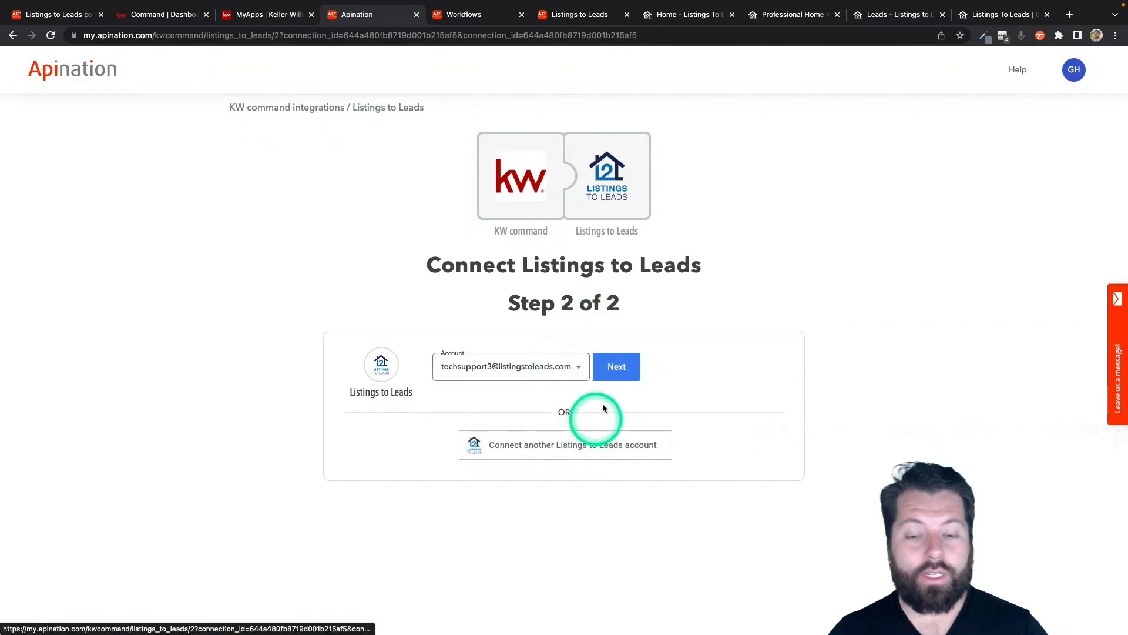
pyautogui.click(612, 366)
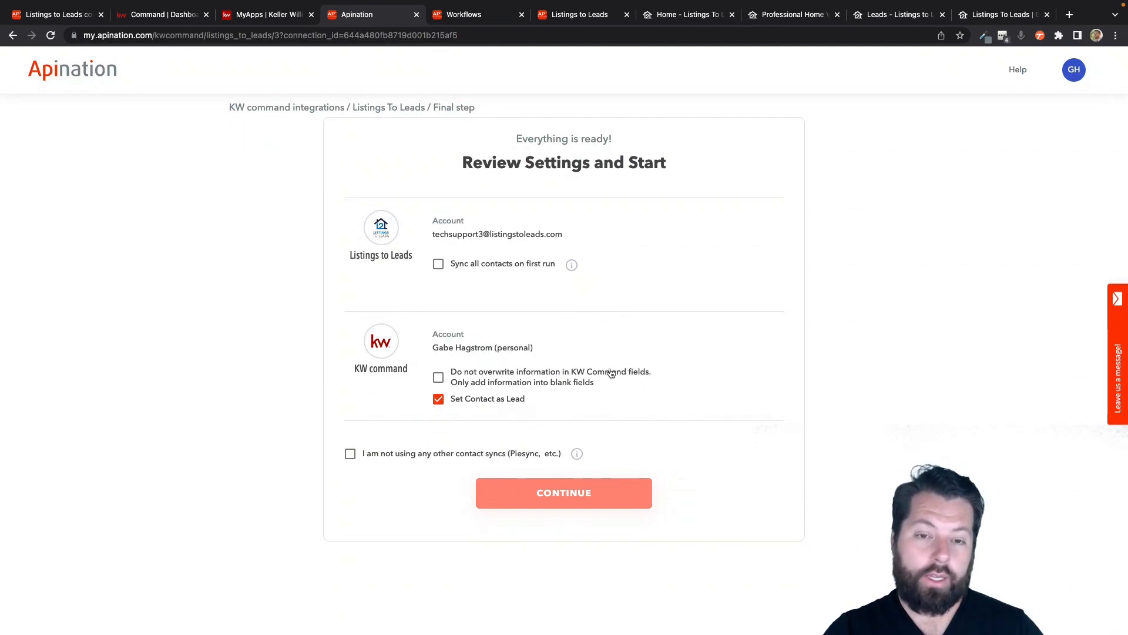
# - Set the sync not to overwrite KW Command fields, confirm no other contact syncs are in use, and start it without a first-run full sync
pyautogui.click(446, 267)
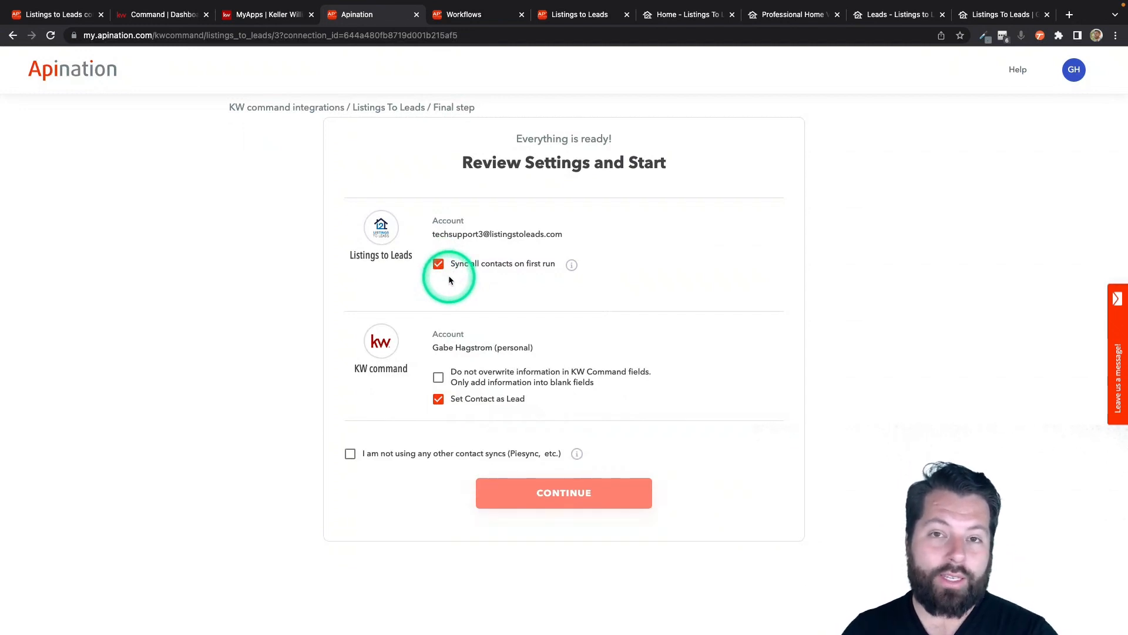
pyautogui.click(440, 266)
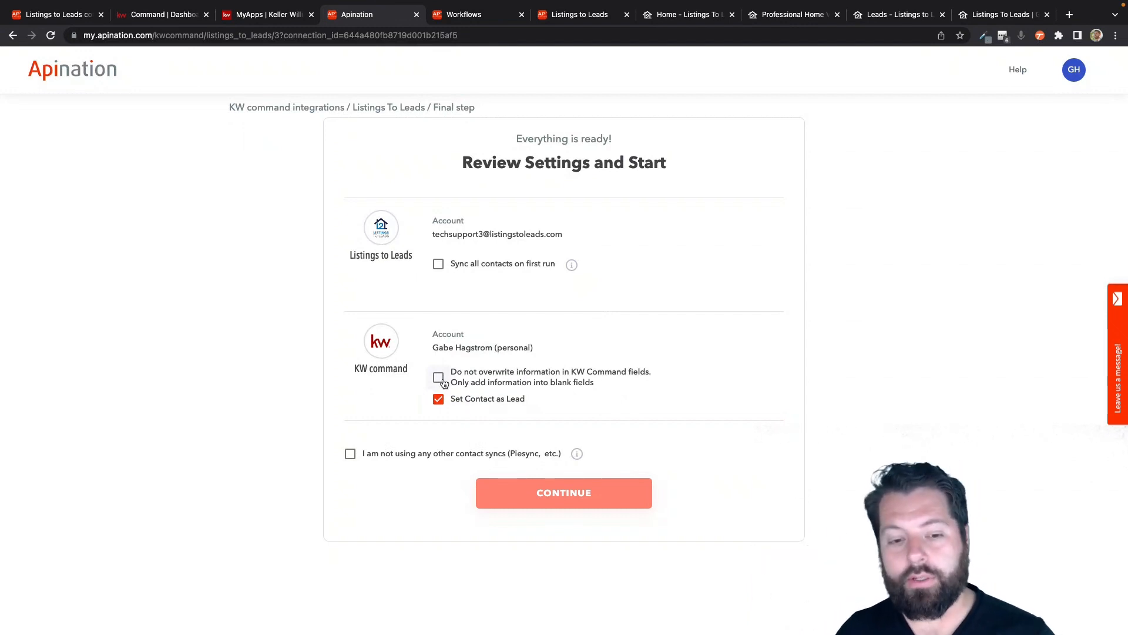
pyautogui.click(442, 381)
pyautogui.click(568, 454)
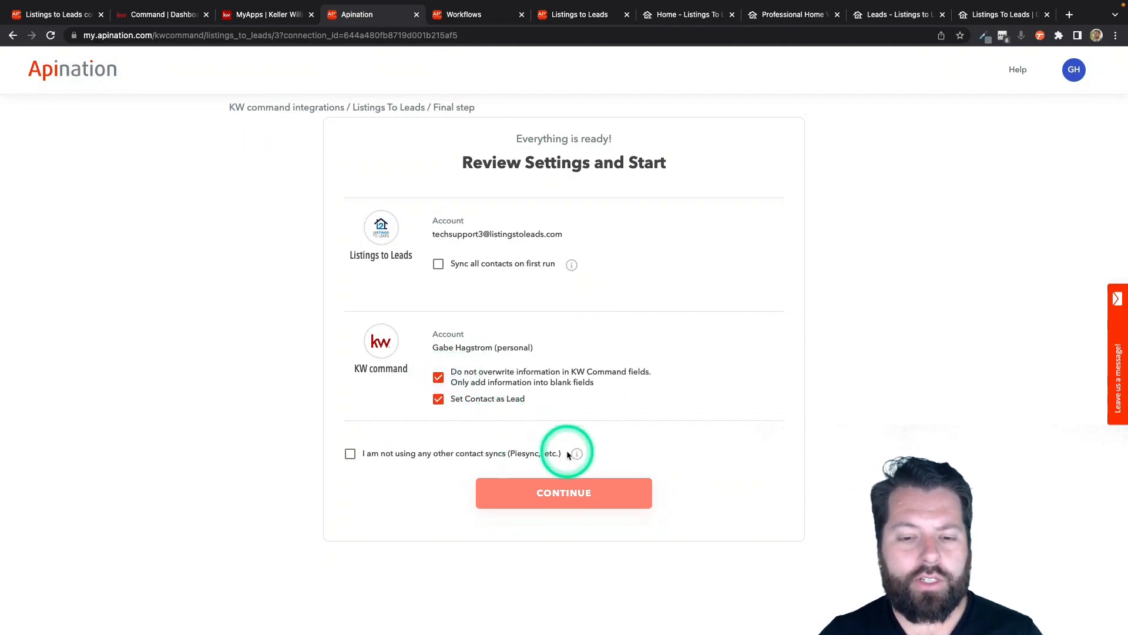
pyautogui.click(395, 458)
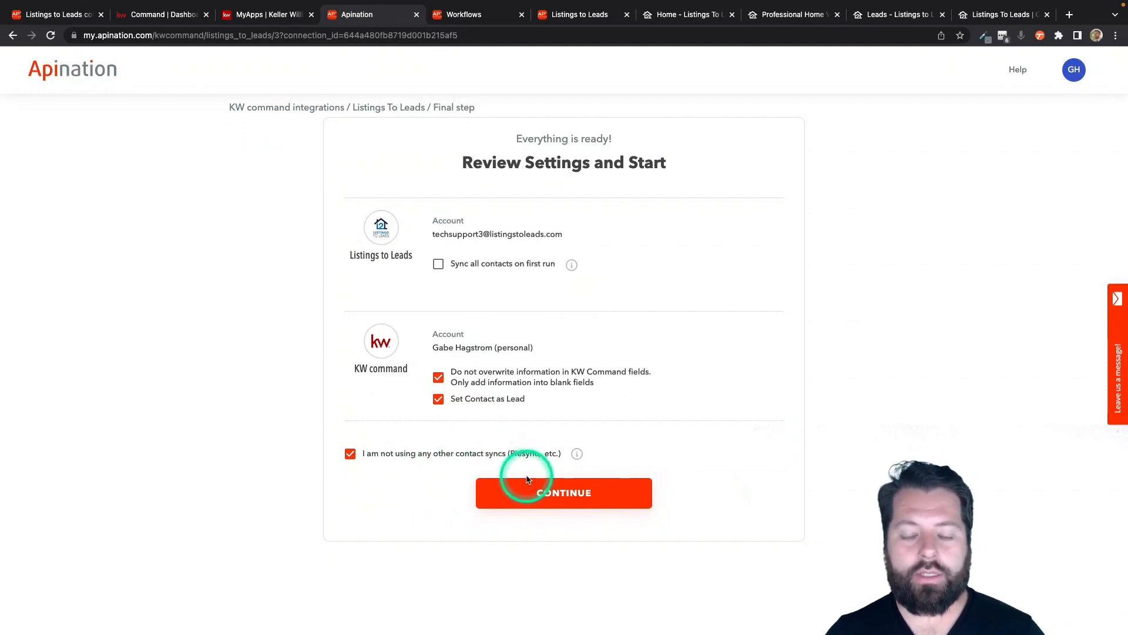
pyautogui.click(554, 496)
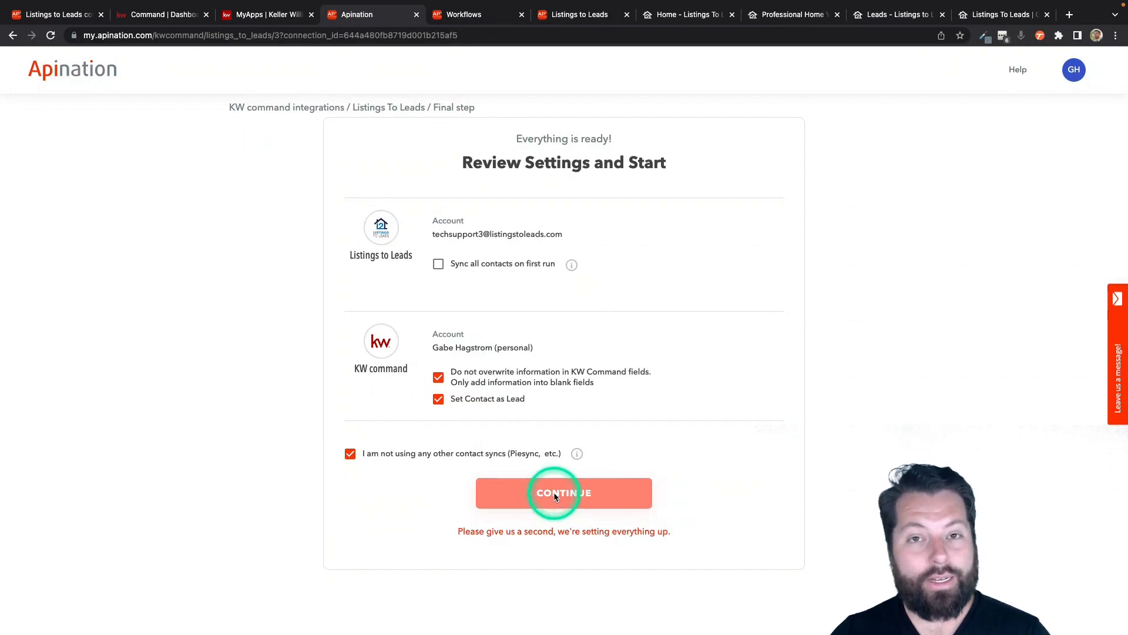
# - Set the sync filter to leads whose Phone is not empty
pyautogui.scroll(-3, 524, 444)
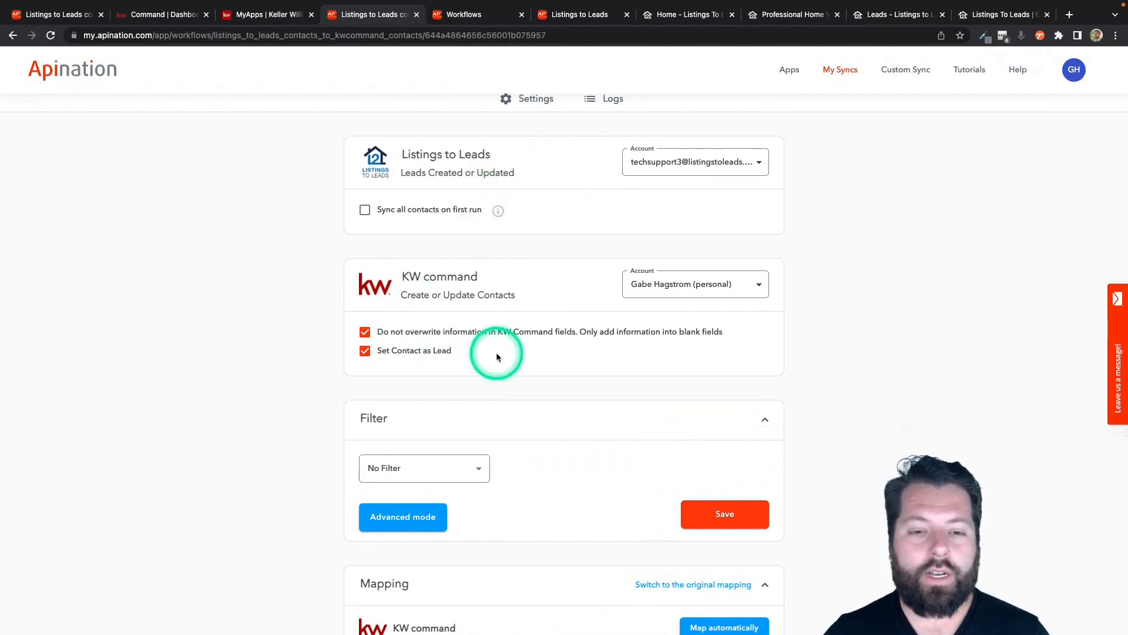
pyautogui.scroll(-3, 496, 352)
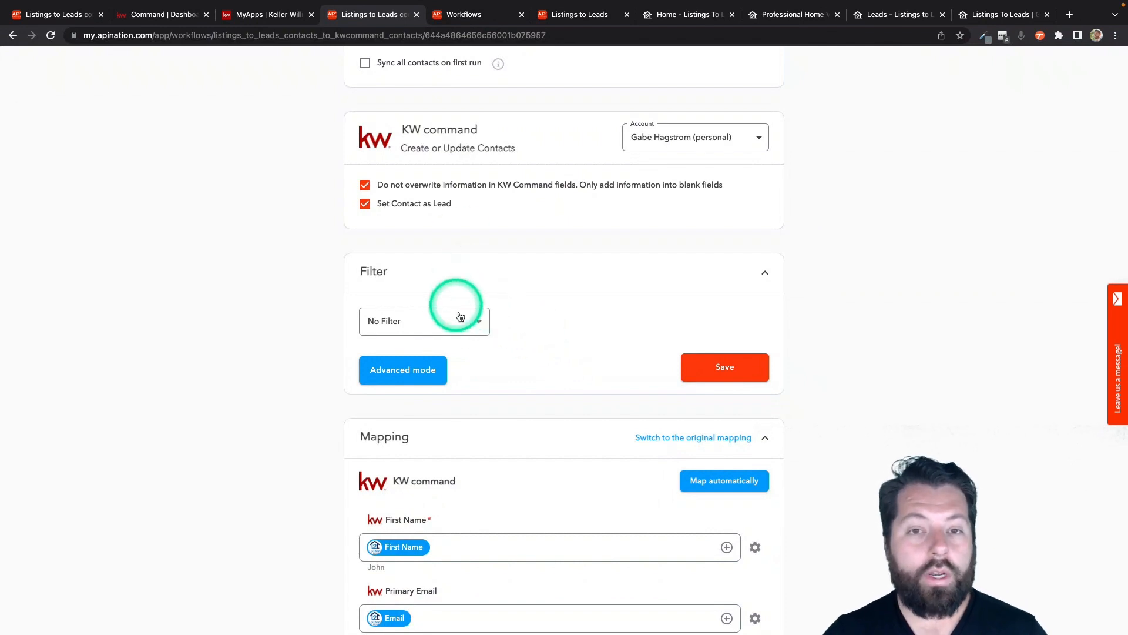
pyautogui.click(477, 325)
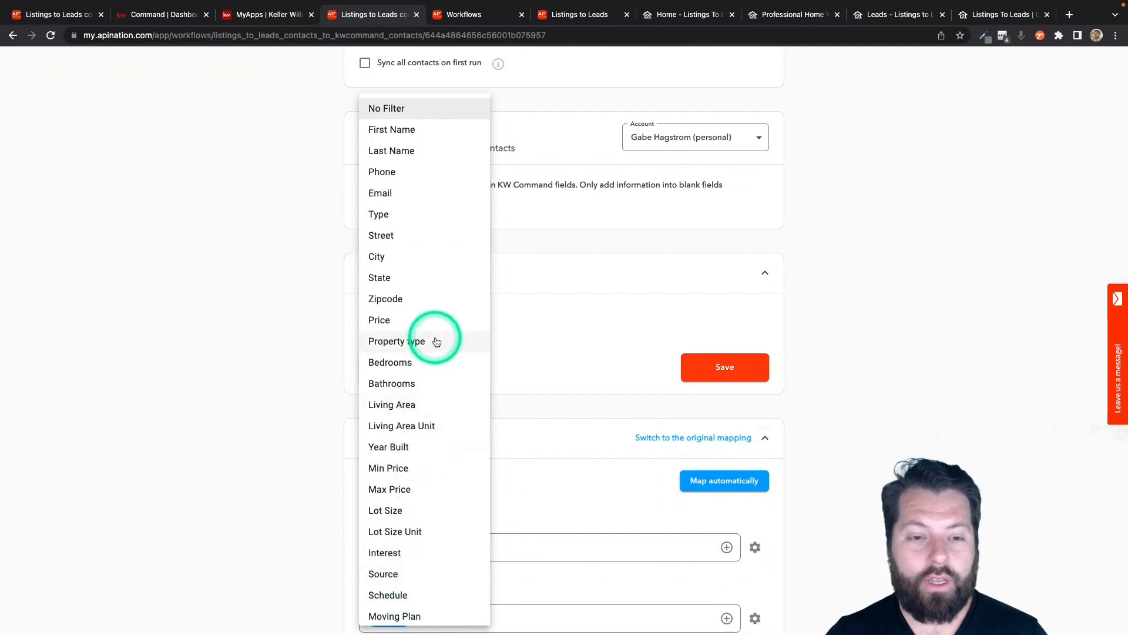
pyautogui.click(422, 174)
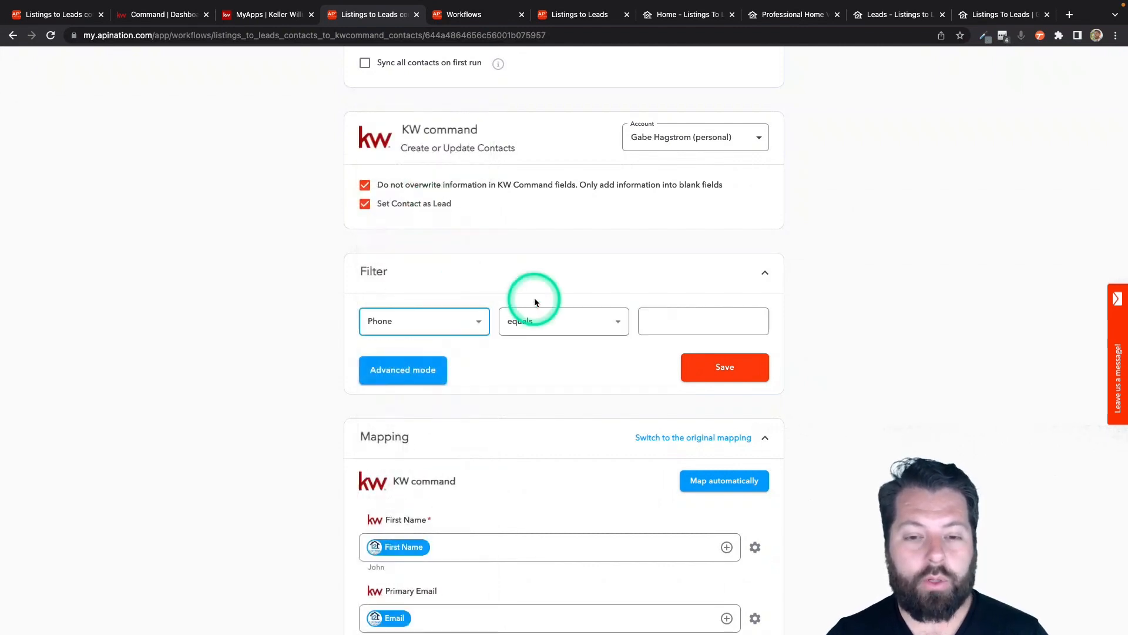
pyautogui.click(541, 327)
pyautogui.click(535, 440)
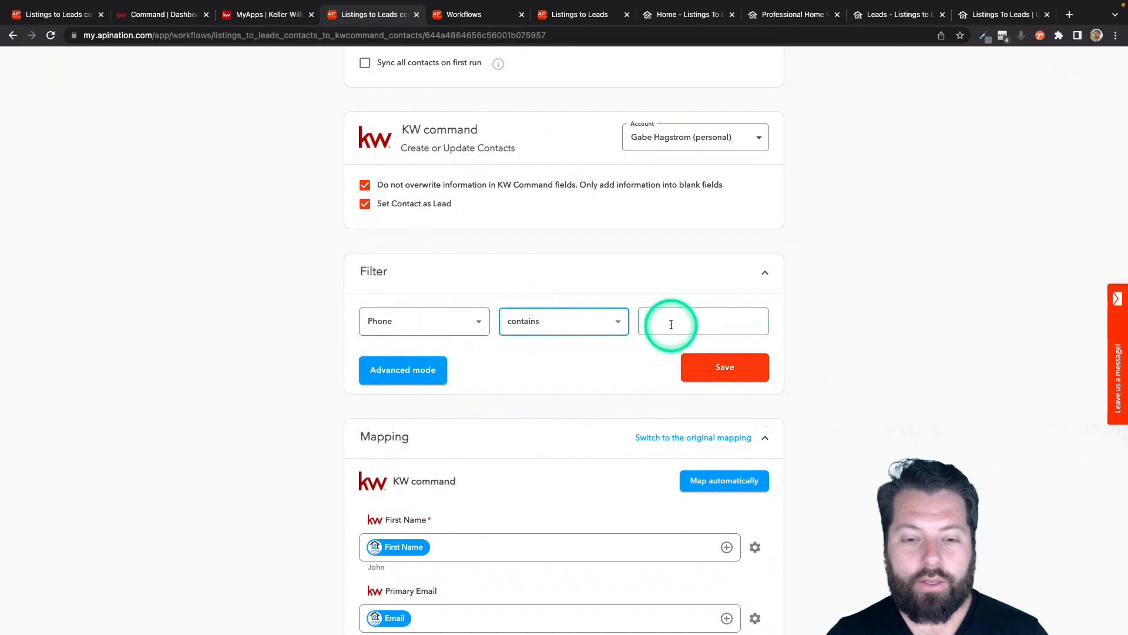
pyautogui.click(611, 326)
pyautogui.click(565, 215)
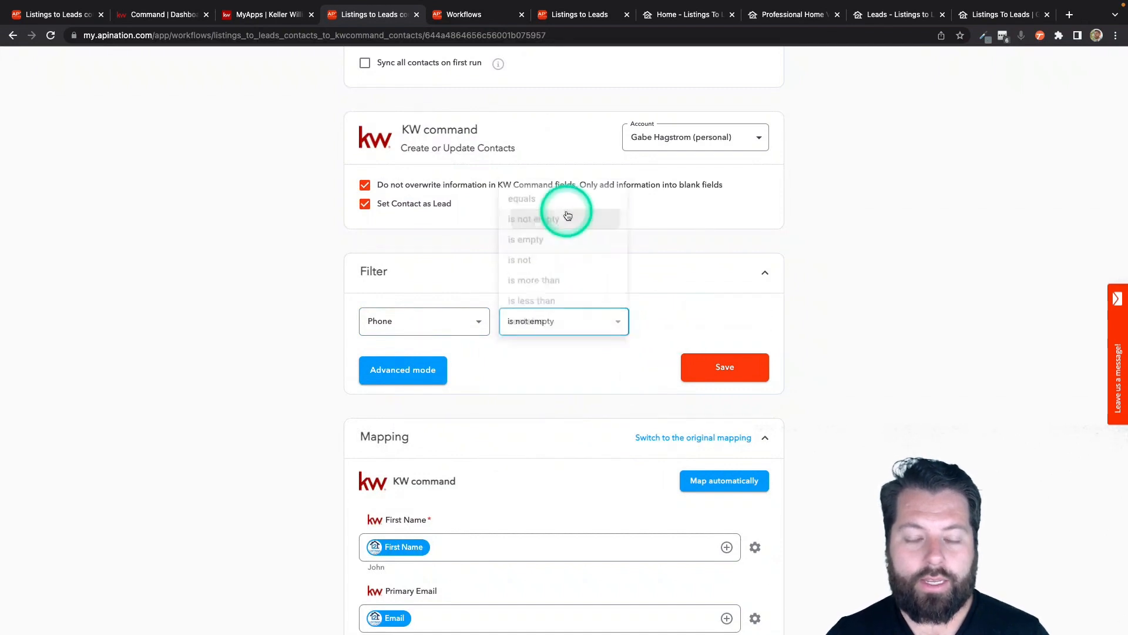
# - Change the sync filter to leads whose Tags contain "kwcommand"
pyautogui.click(478, 321)
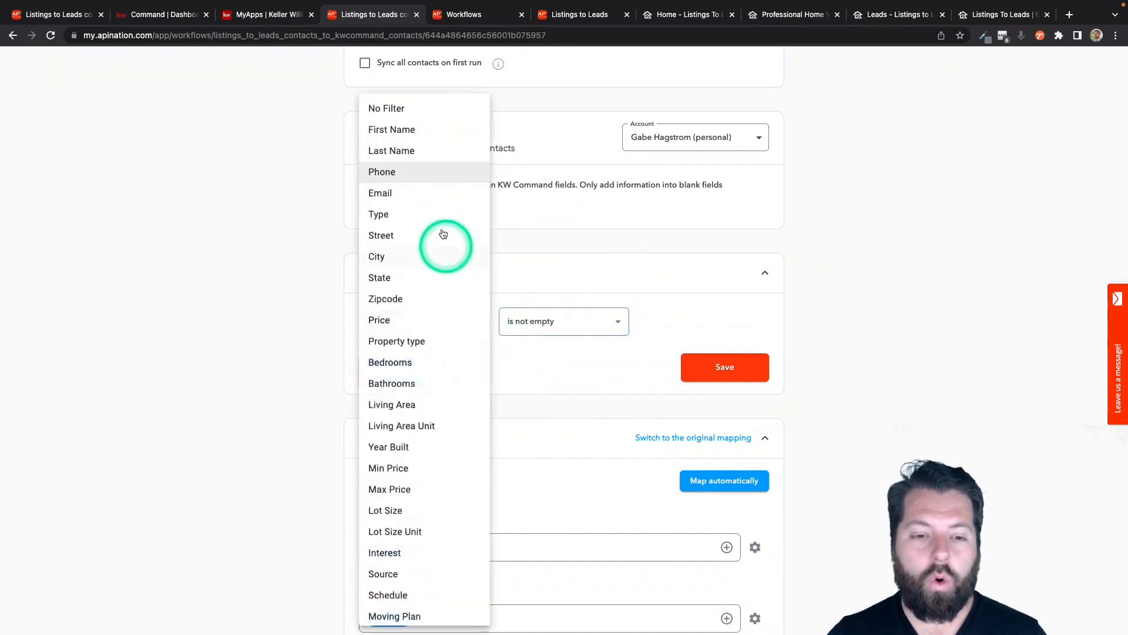
pyautogui.click(436, 192)
pyautogui.click(475, 322)
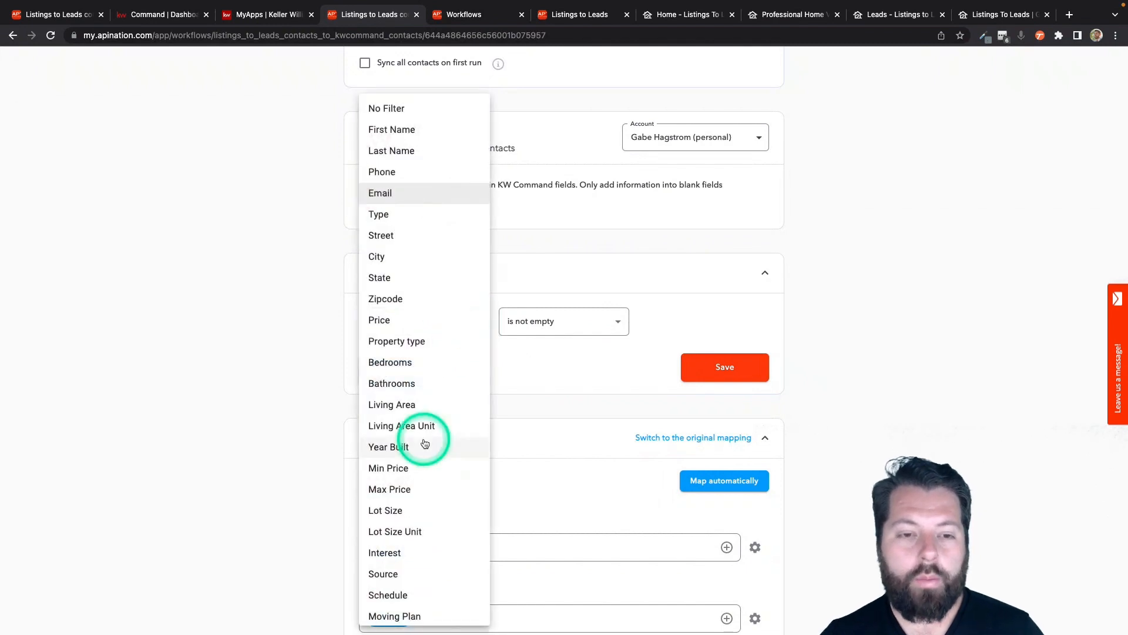
pyautogui.scroll(-1, 425, 443)
pyautogui.click(383, 610)
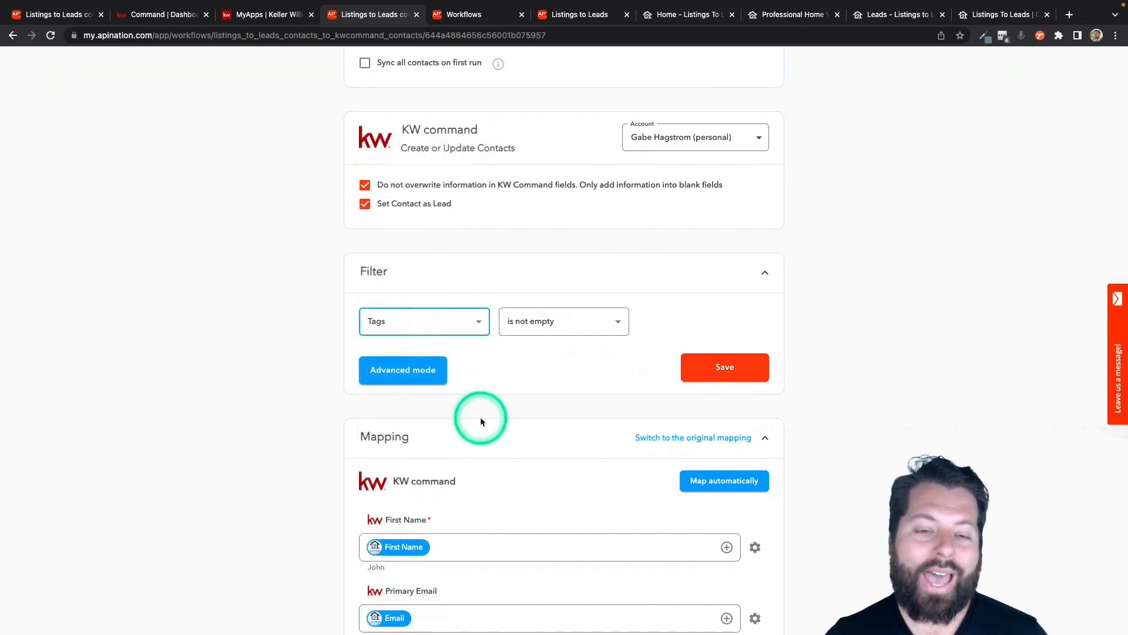
pyautogui.click(559, 329)
pyautogui.click(529, 427)
pyautogui.click(680, 313)
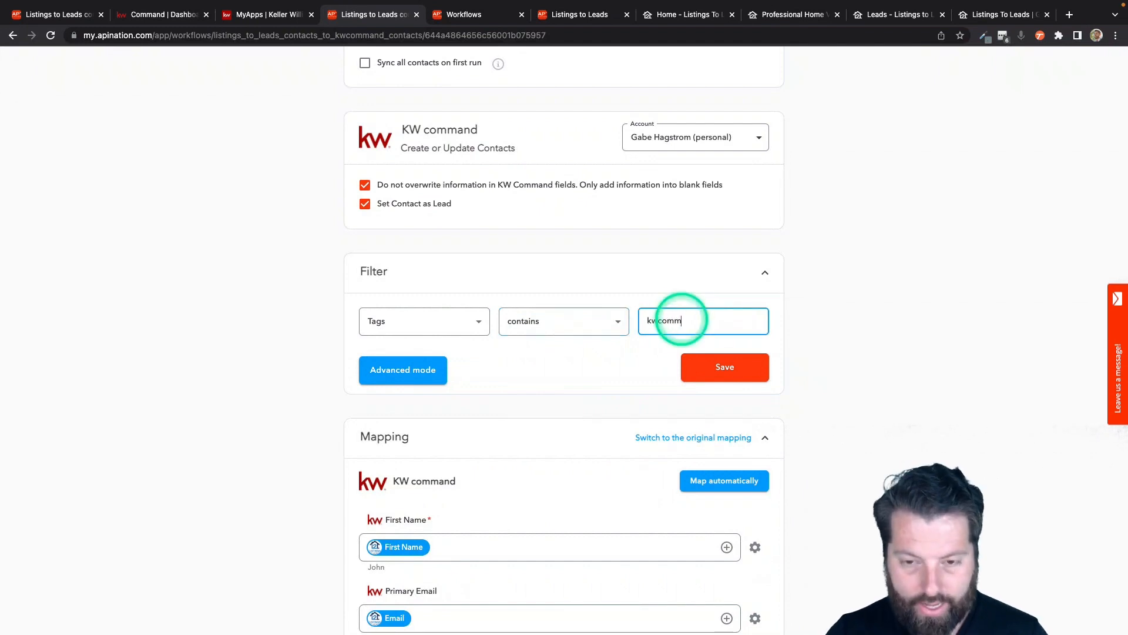
# - Change the sync filter to leads whose Type contains "buyer" and save it
pyautogui.click(477, 320)
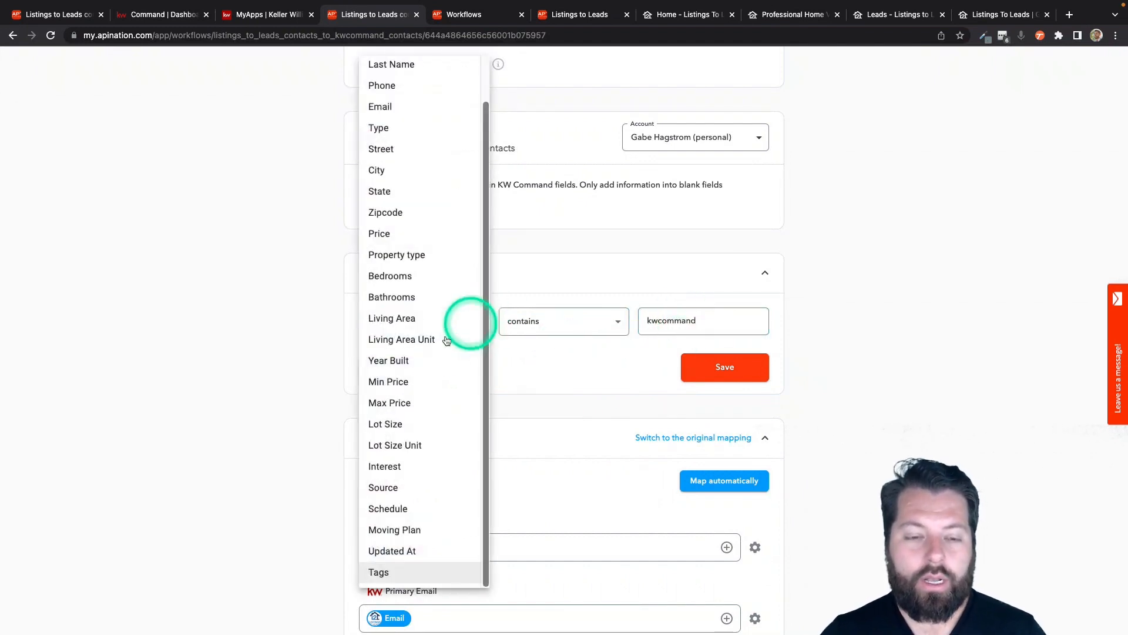
pyautogui.click(396, 133)
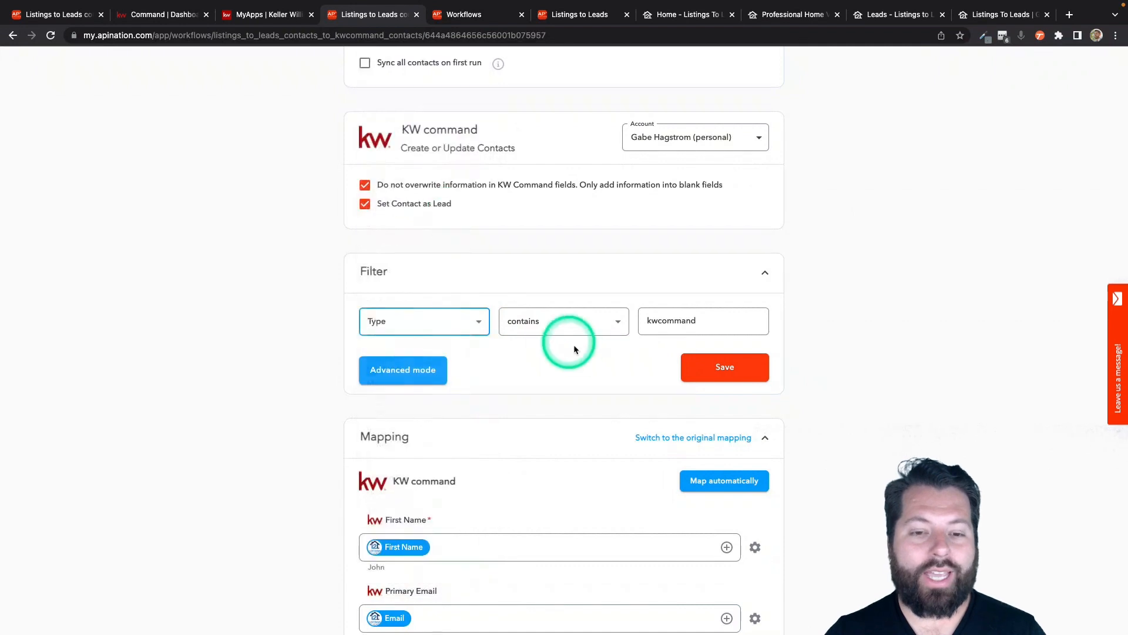
pyautogui.click(584, 336)
pyautogui.doubleClick(672, 320)
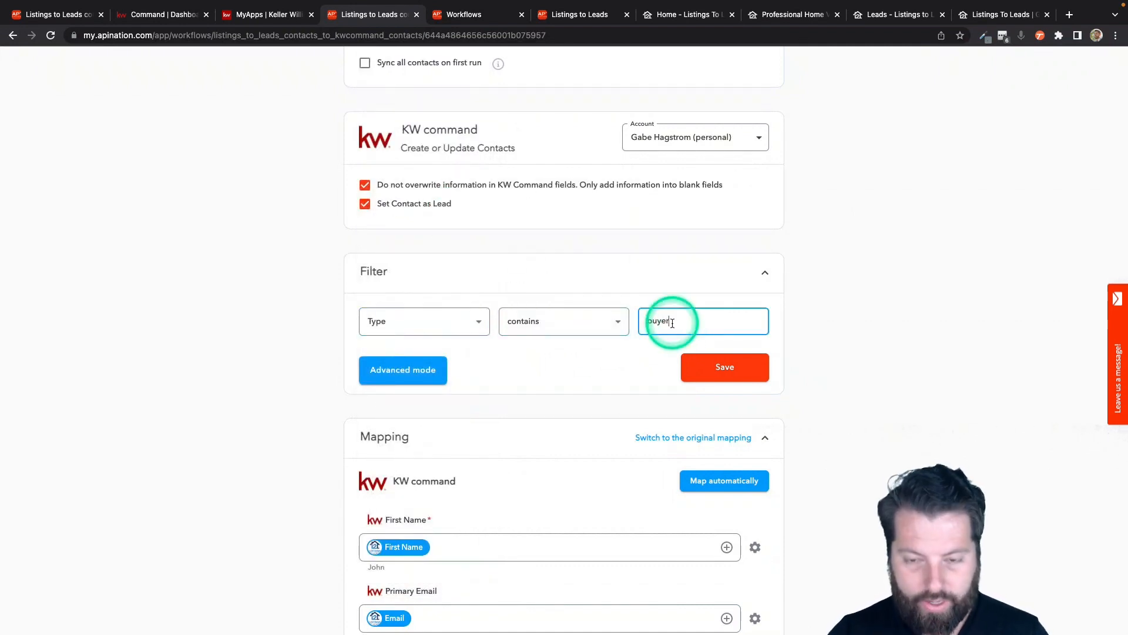
pyautogui.click(707, 359)
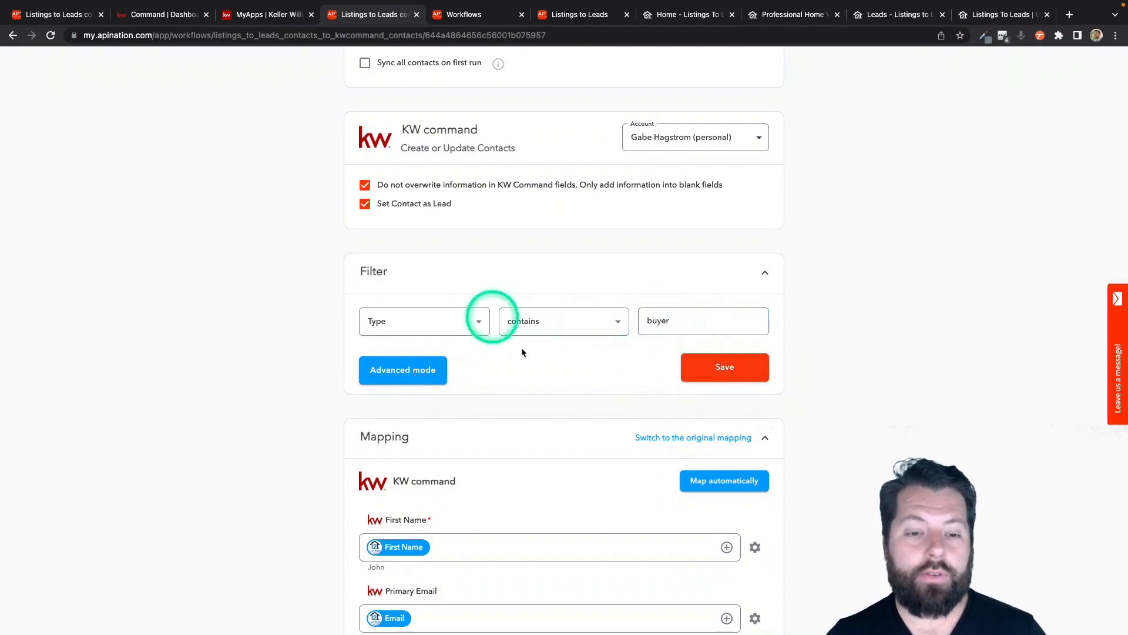
pyautogui.click(476, 319)
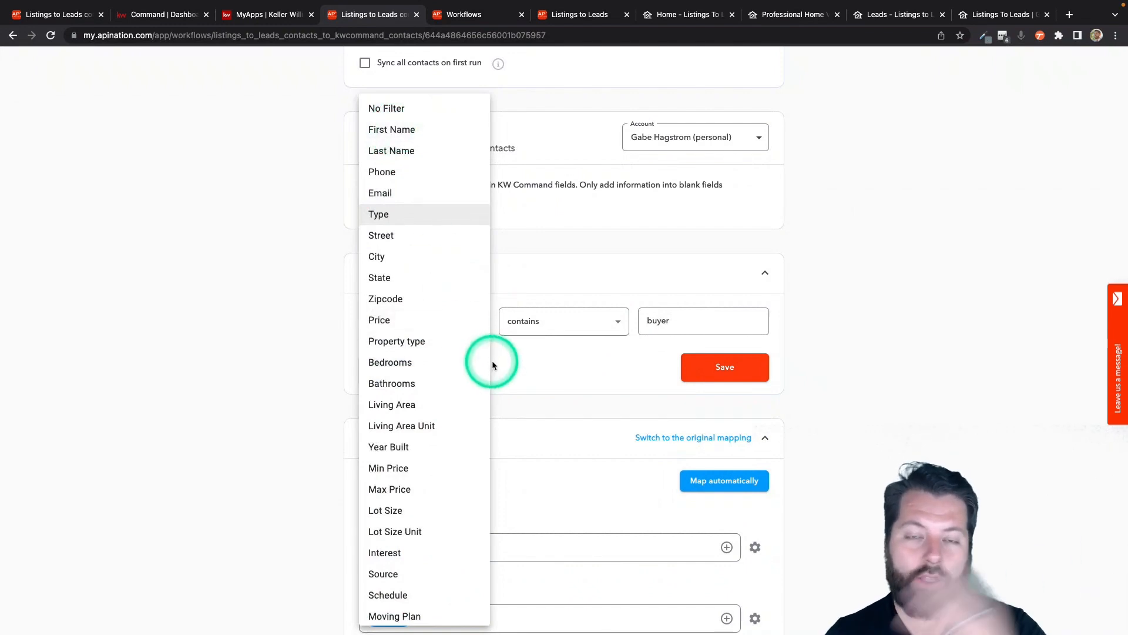
pyautogui.click(535, 399)
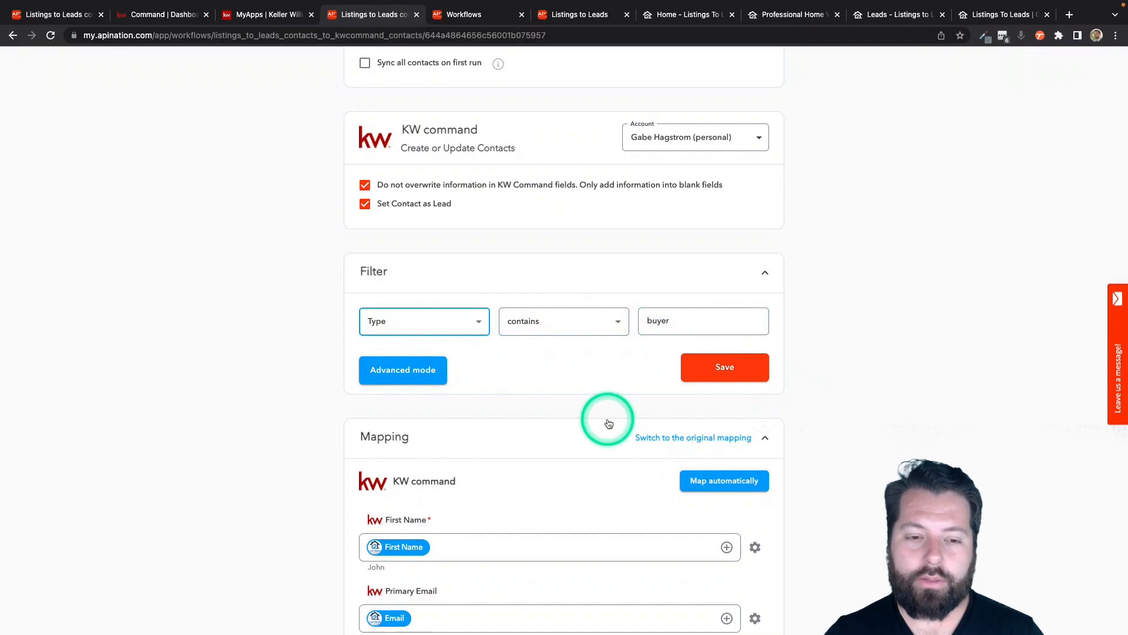
# - Examine how the KW Command first name, primary email and primary phone fields are mapped to Listings to Leads fields
pyautogui.scroll(-1, 609, 423)
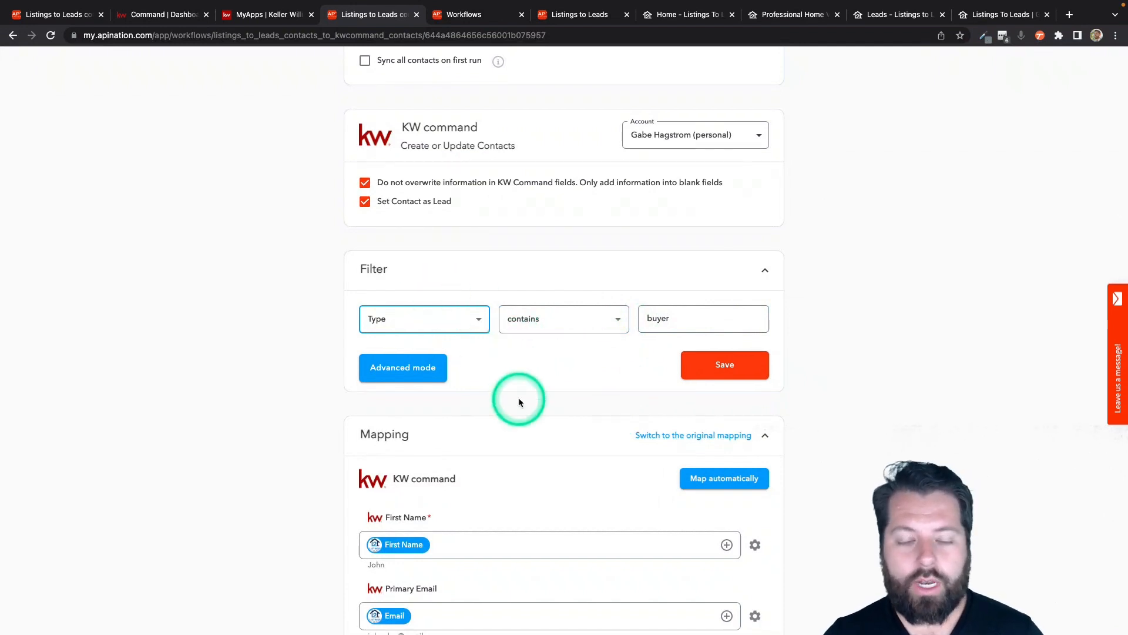
pyautogui.scroll(-5, 519, 396)
pyautogui.scroll(-1, 516, 351)
pyautogui.click(411, 235)
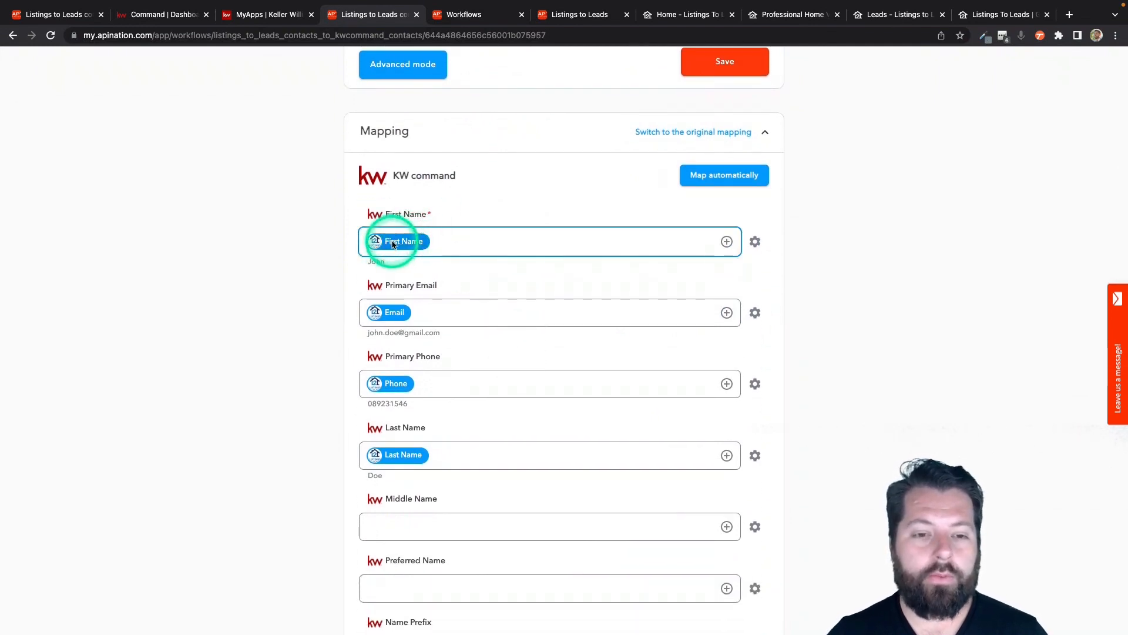
pyautogui.click(382, 215)
pyautogui.click(398, 310)
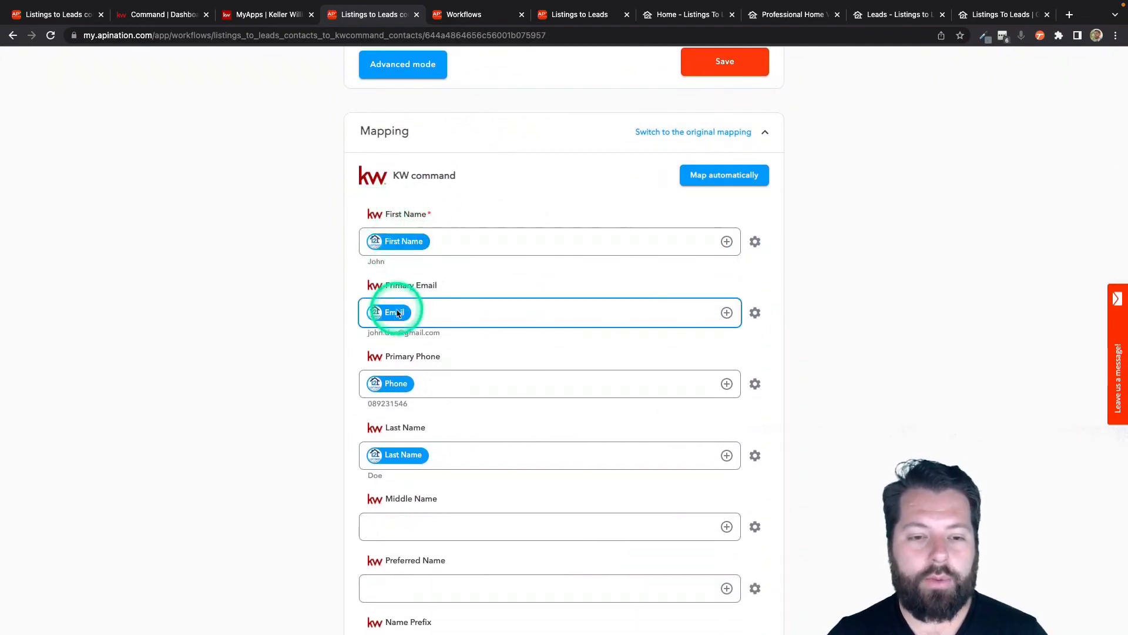
pyautogui.click(398, 283)
pyautogui.click(395, 385)
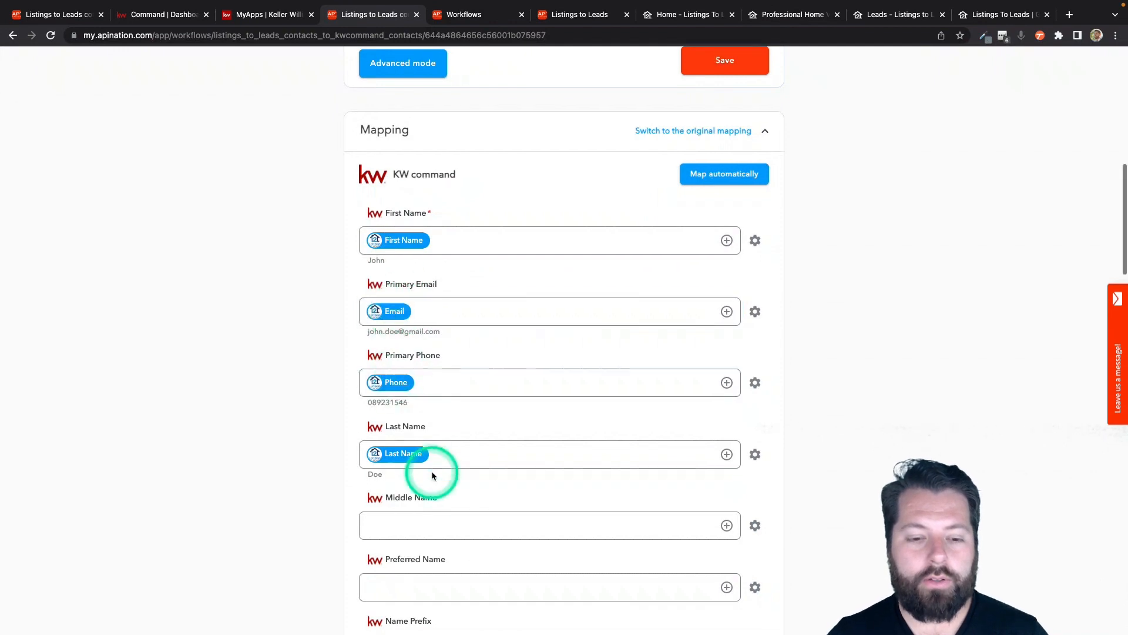
# - Enter the label text "Interest:" in the mapping for the KW Command Description field
pyautogui.scroll(-5, 432, 473)
pyautogui.scroll(-10, 432, 473)
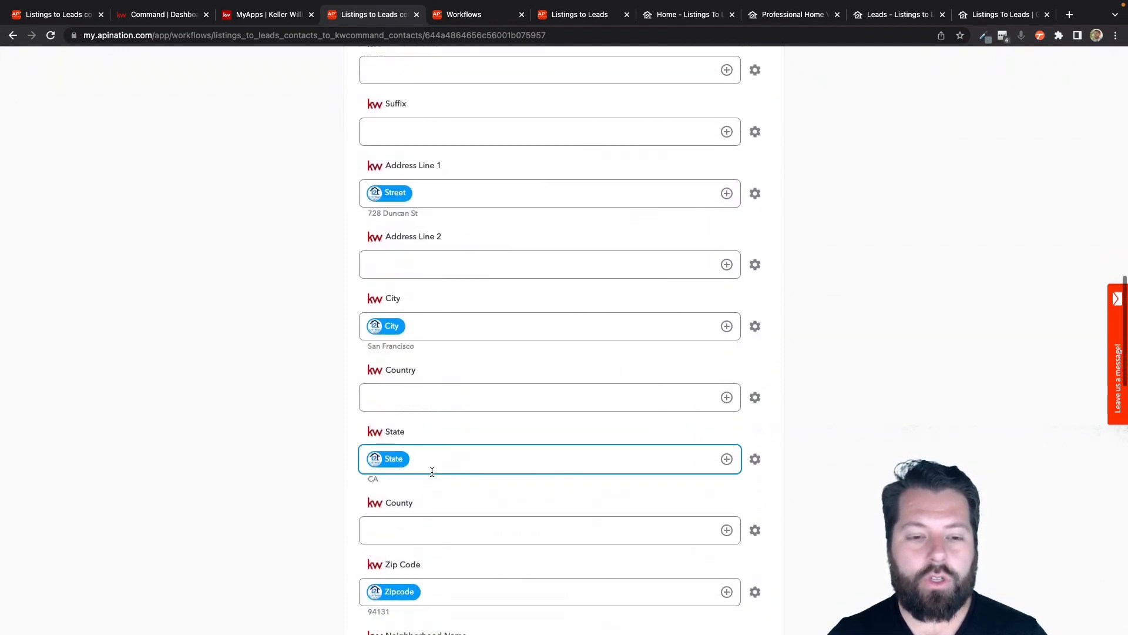
pyautogui.scroll(-4, 431, 473)
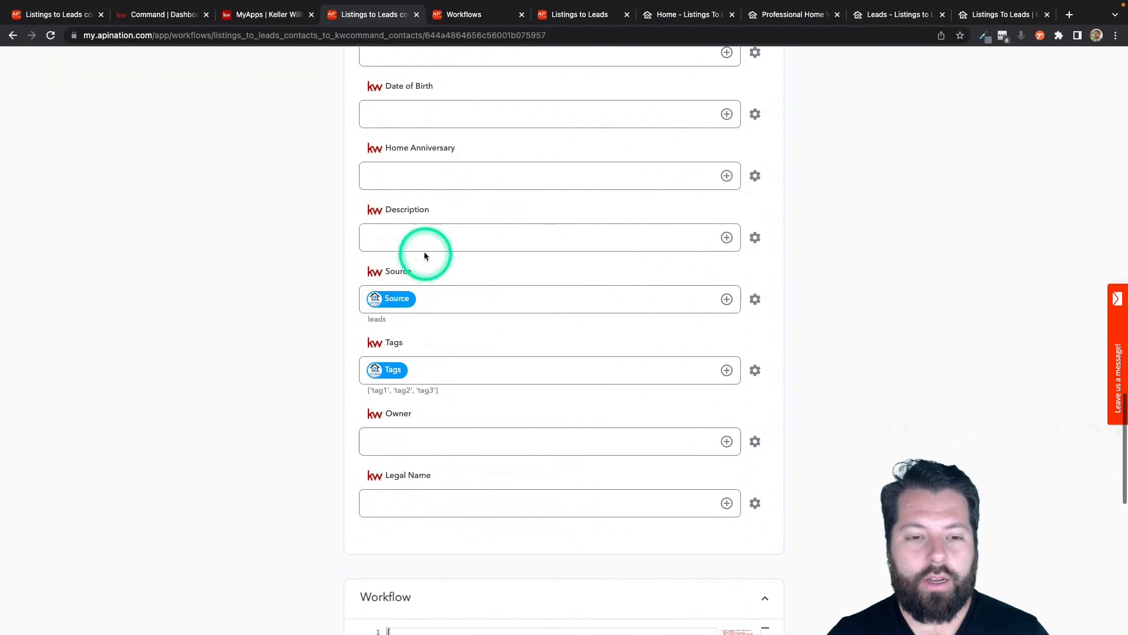
pyautogui.click(655, 239)
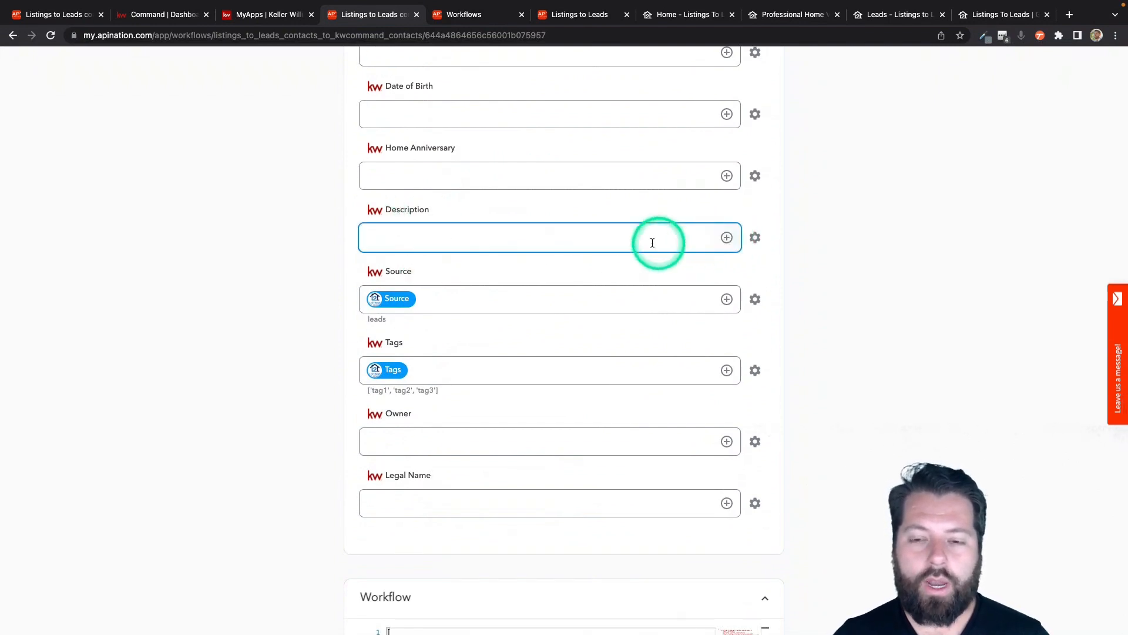
pyautogui.write('Interes')
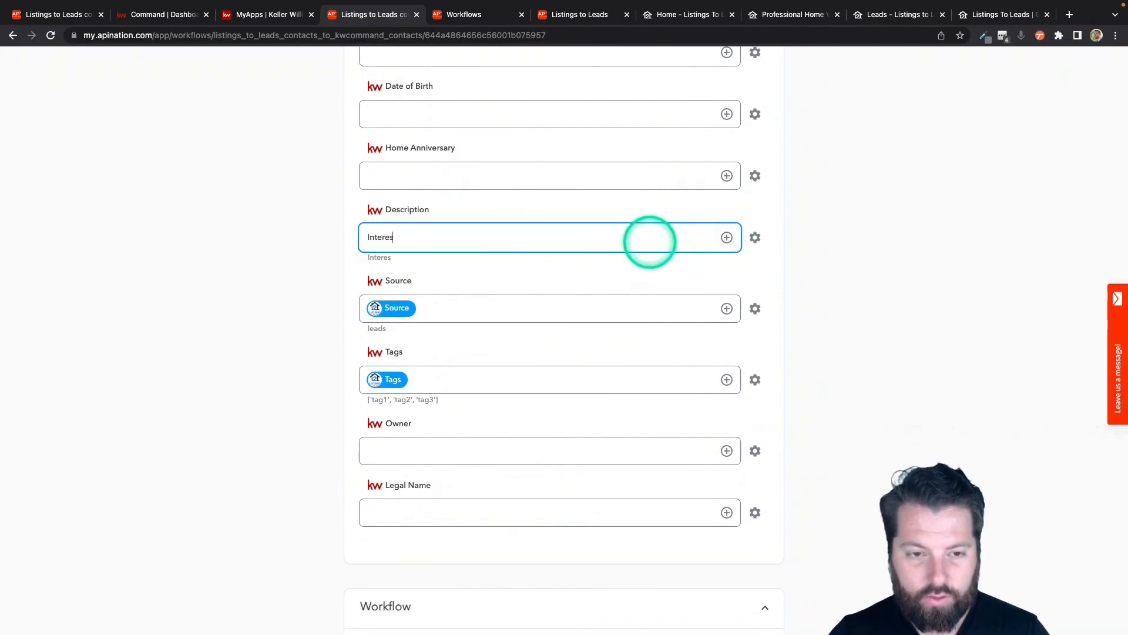
pyautogui.write('t:')
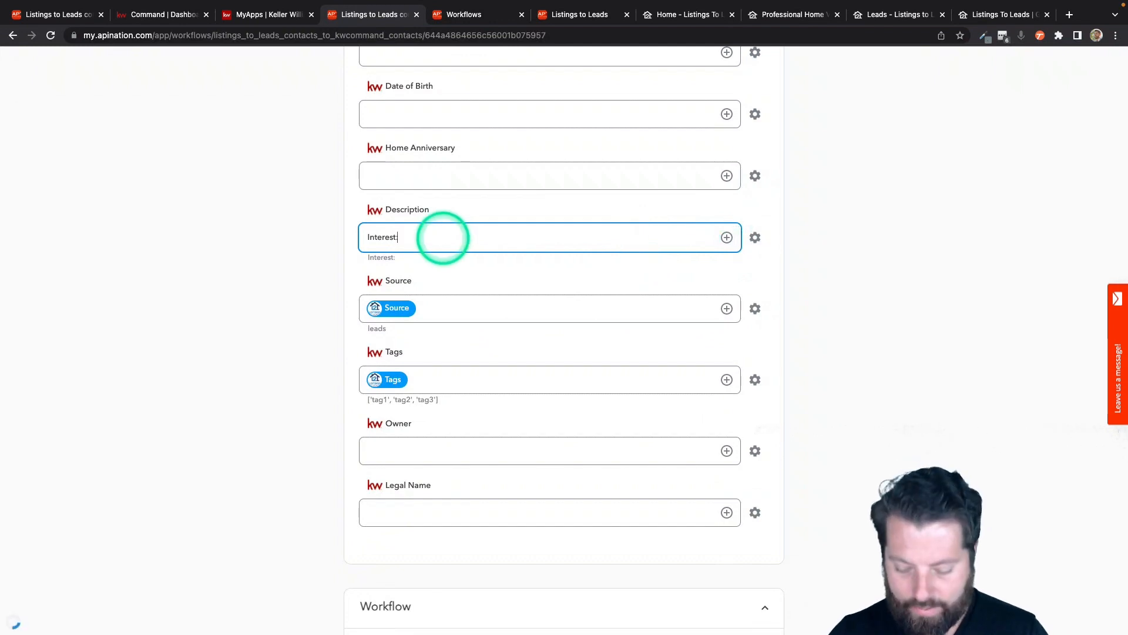
# - Add the Listings to Leads Interest field after the "Interest:" label in the Description mapping
pyautogui.scroll(2, 444, 238)
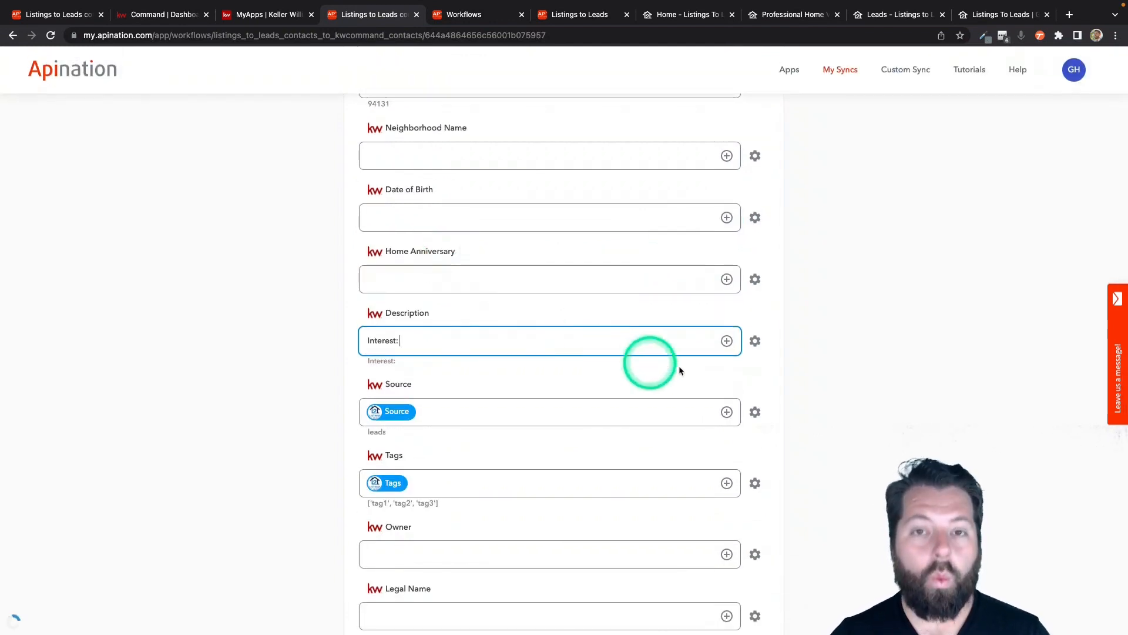
pyautogui.click(727, 412)
pyautogui.click(727, 270)
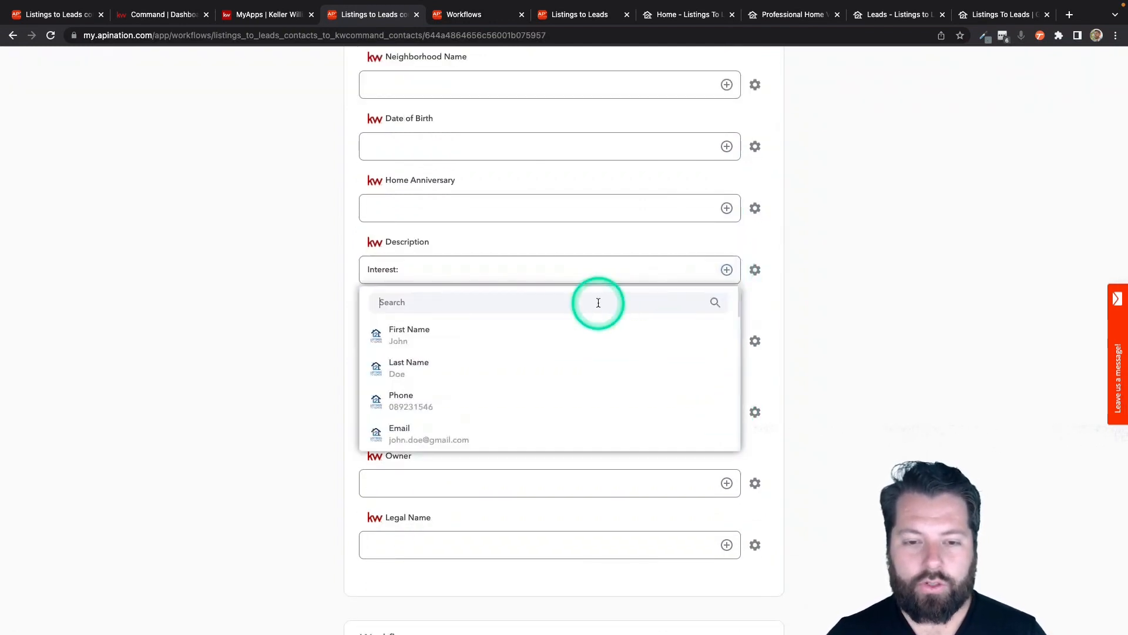
pyautogui.write('int')
pyautogui.click(532, 327)
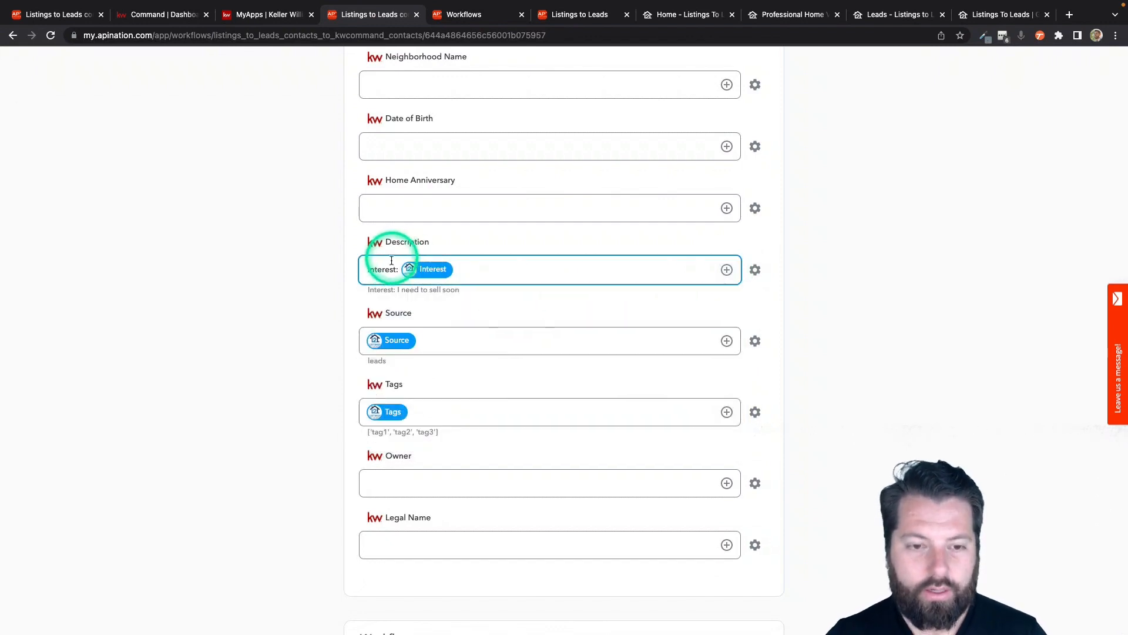
pyautogui.moveTo(368, 292); pyautogui.dragTo(398, 289)
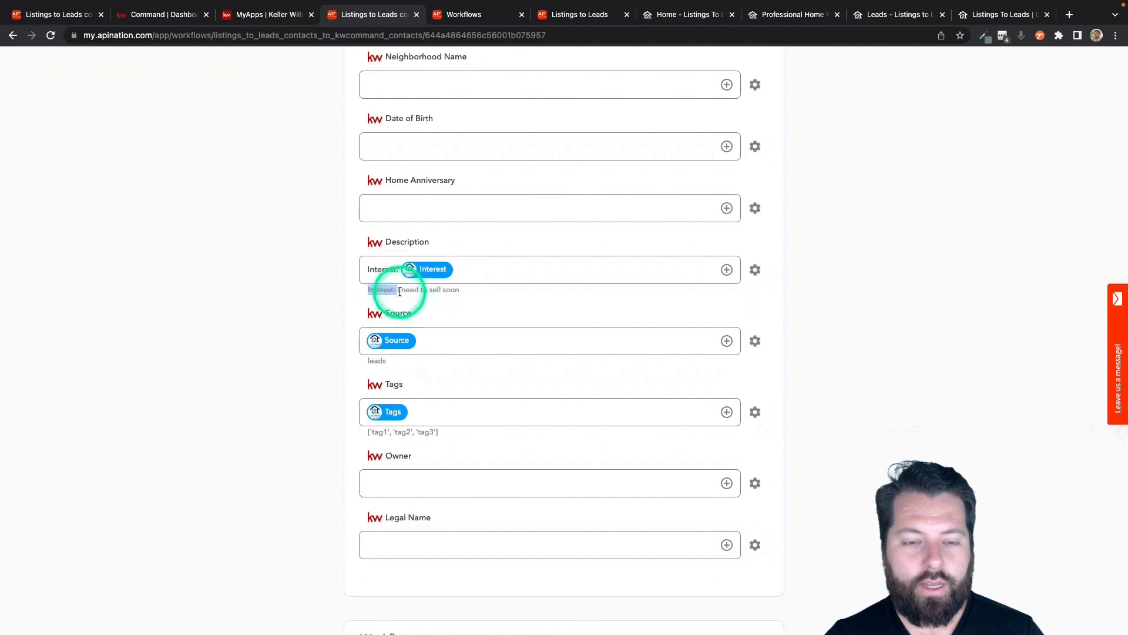
pyautogui.click(469, 293)
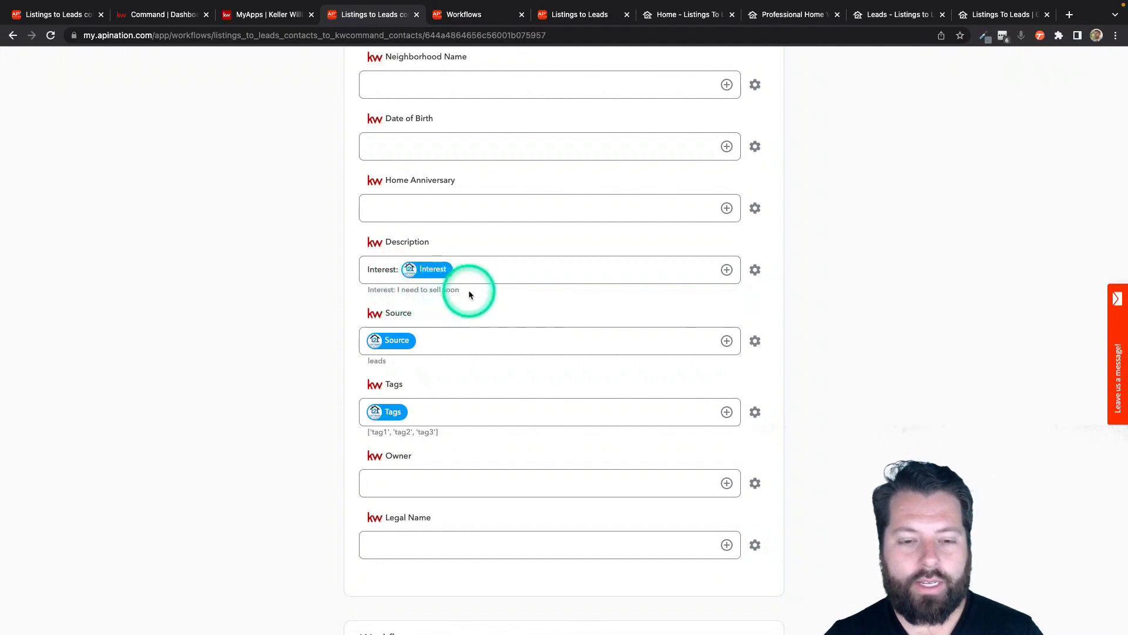
# - Add a comma and the custom tag "L2LBuyer" after the Tags field in the KW Command Tags mapping
pyautogui.click(491, 341)
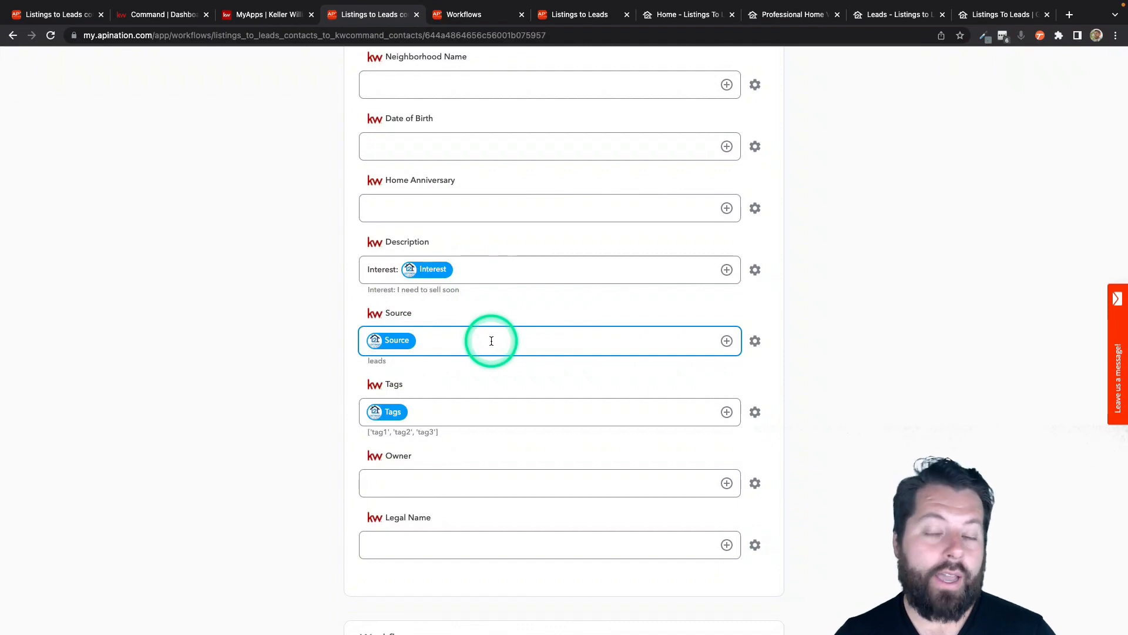
pyautogui.scroll(15, 491, 341)
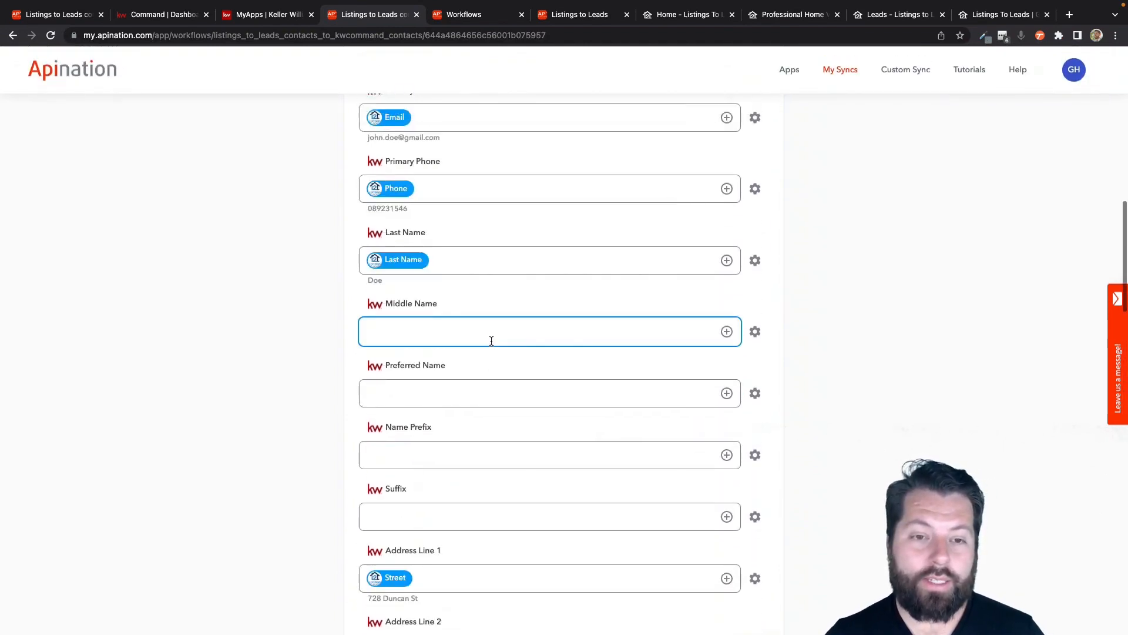
pyautogui.scroll(7, 492, 340)
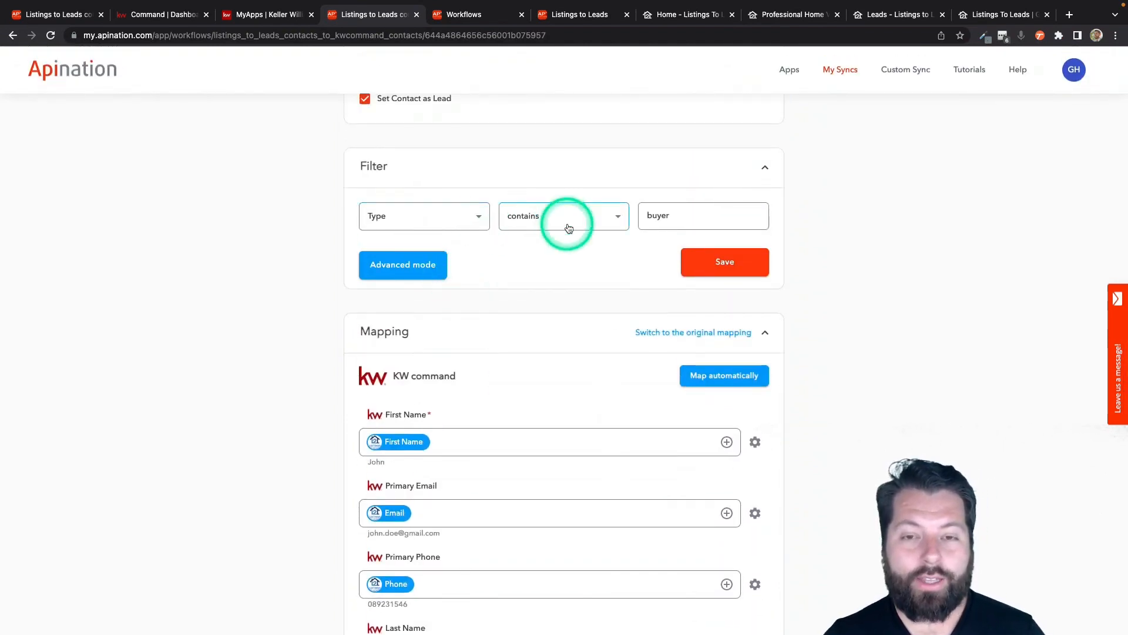
pyautogui.scroll(-18, 582, 364)
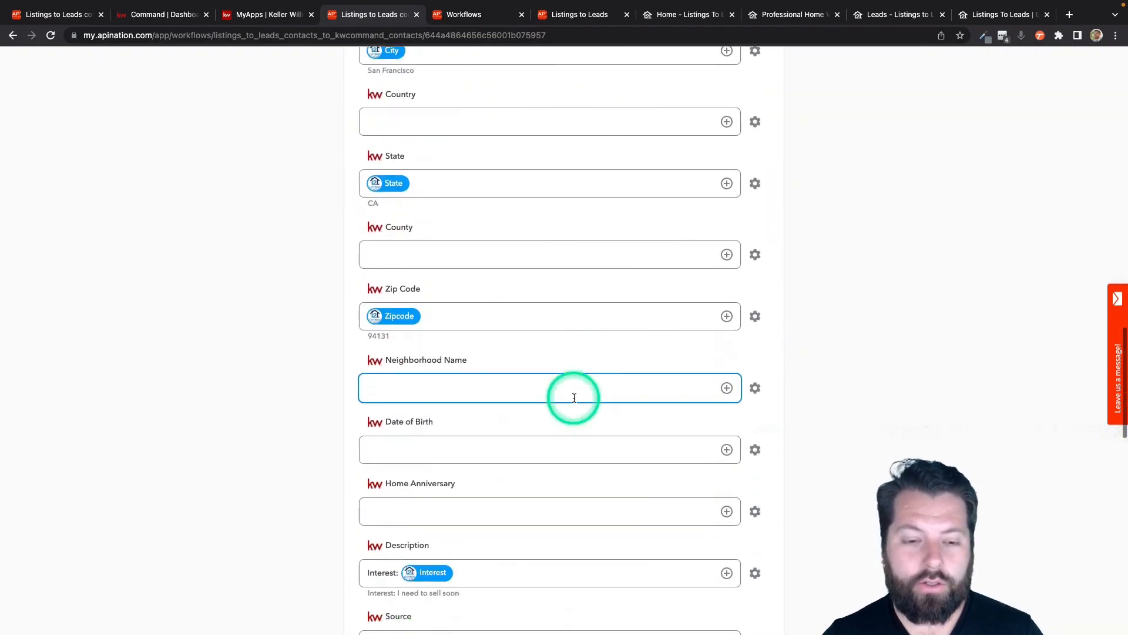
pyautogui.scroll(-7, 573, 396)
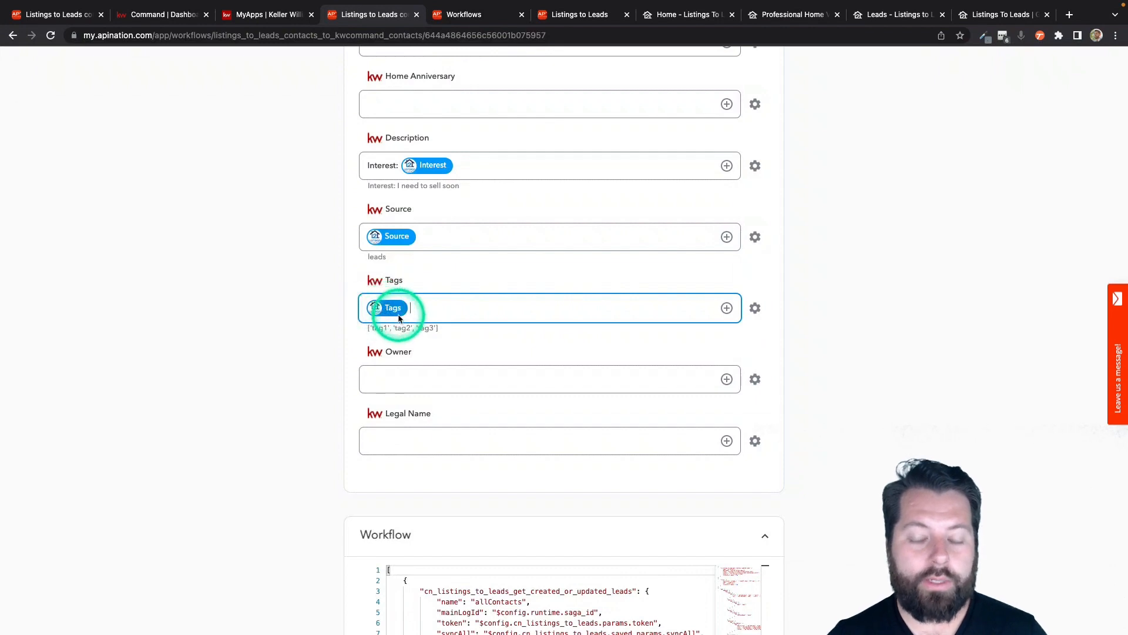
pyautogui.scroll(1, 398, 311)
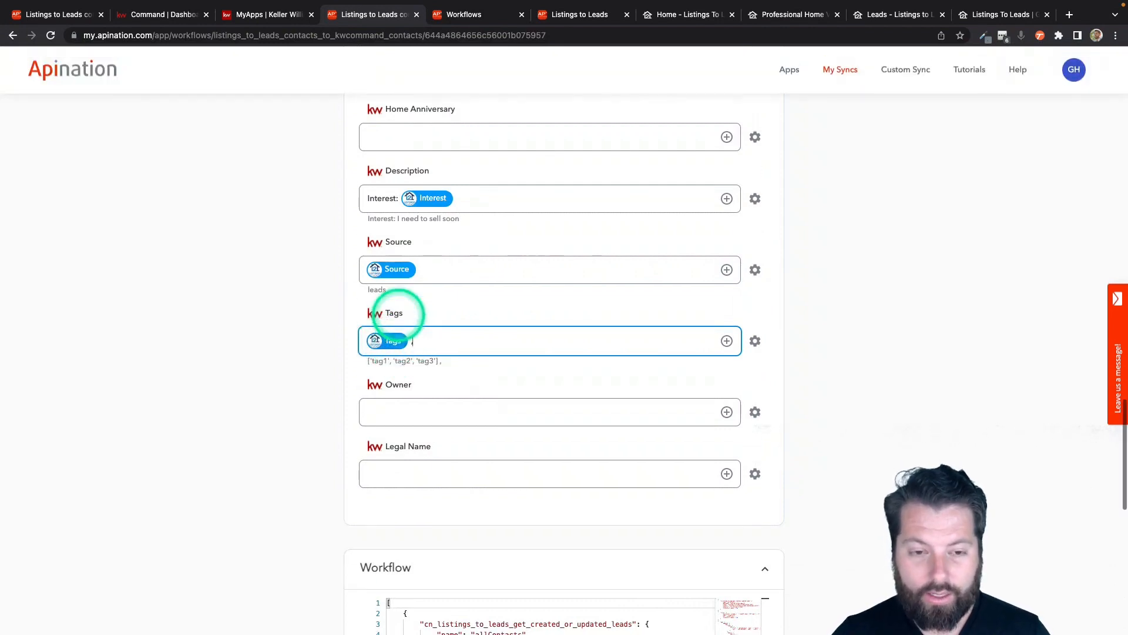
pyautogui.write(',')
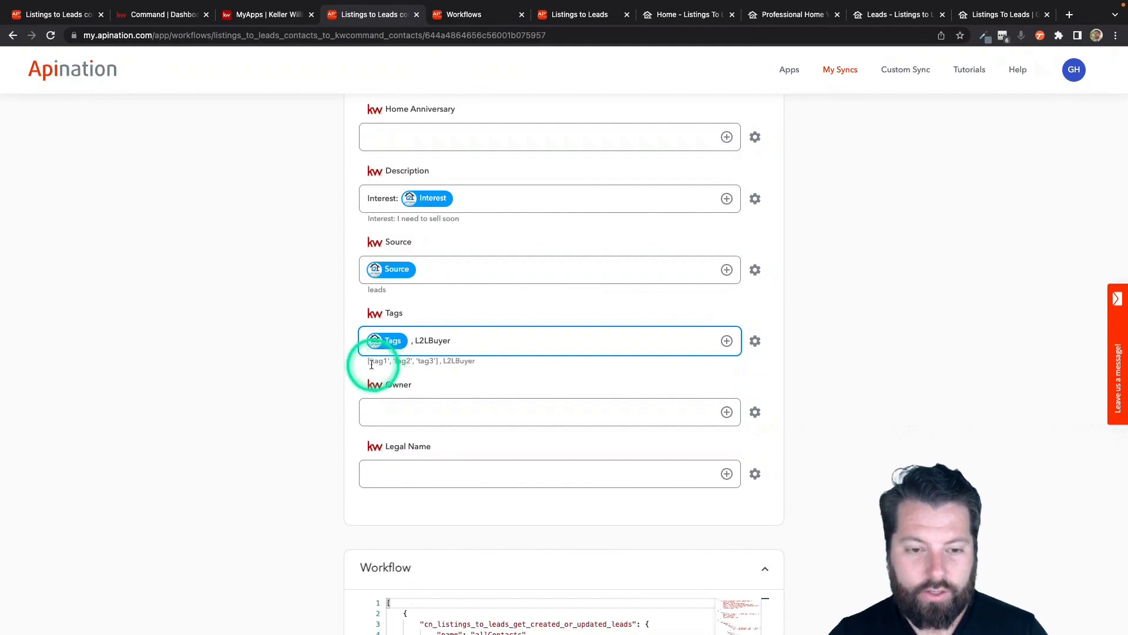
pyautogui.moveTo(369, 362); pyautogui.dragTo(432, 363)
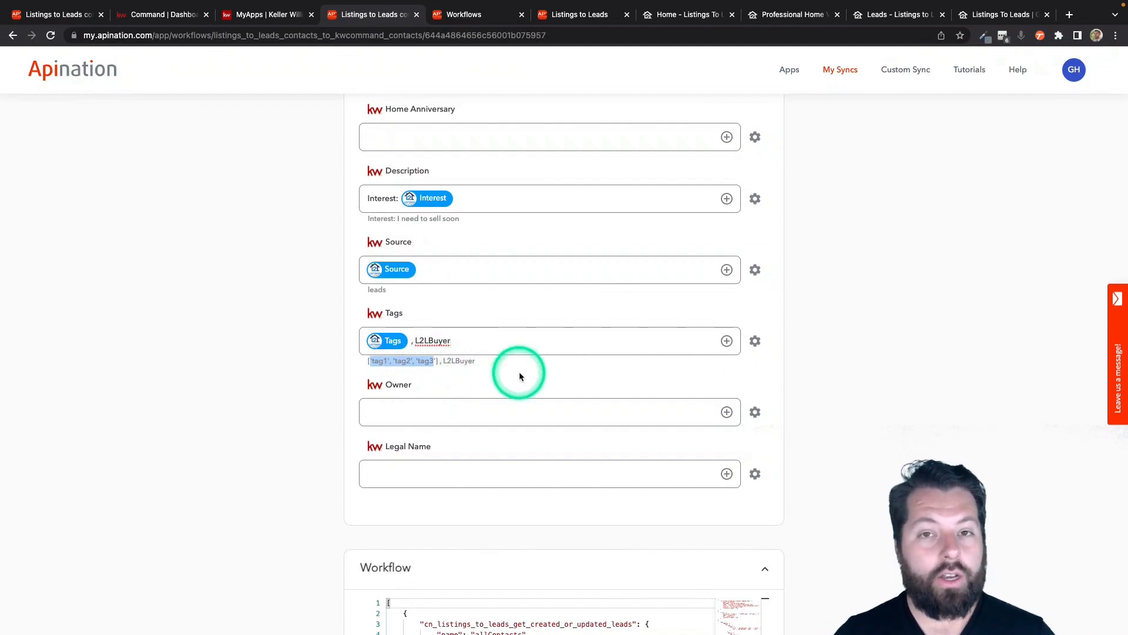
# - Activate the sync and rename it "Buyer - Listings to Leads contacts to KW command contacts"
pyautogui.scroll(15, 520, 373)
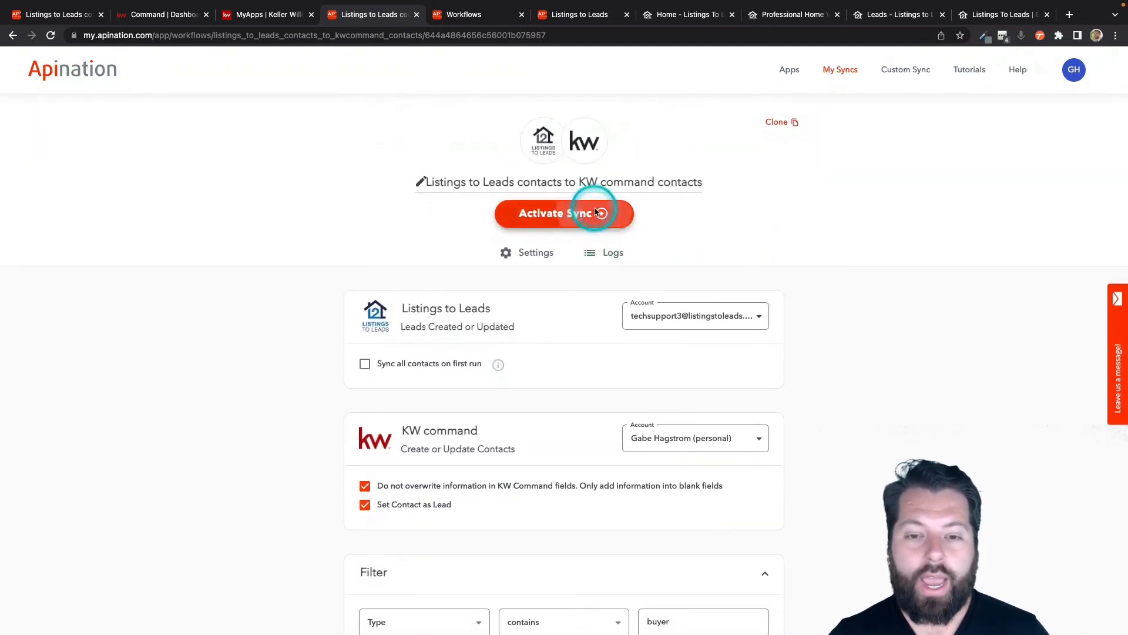
pyautogui.click(596, 211)
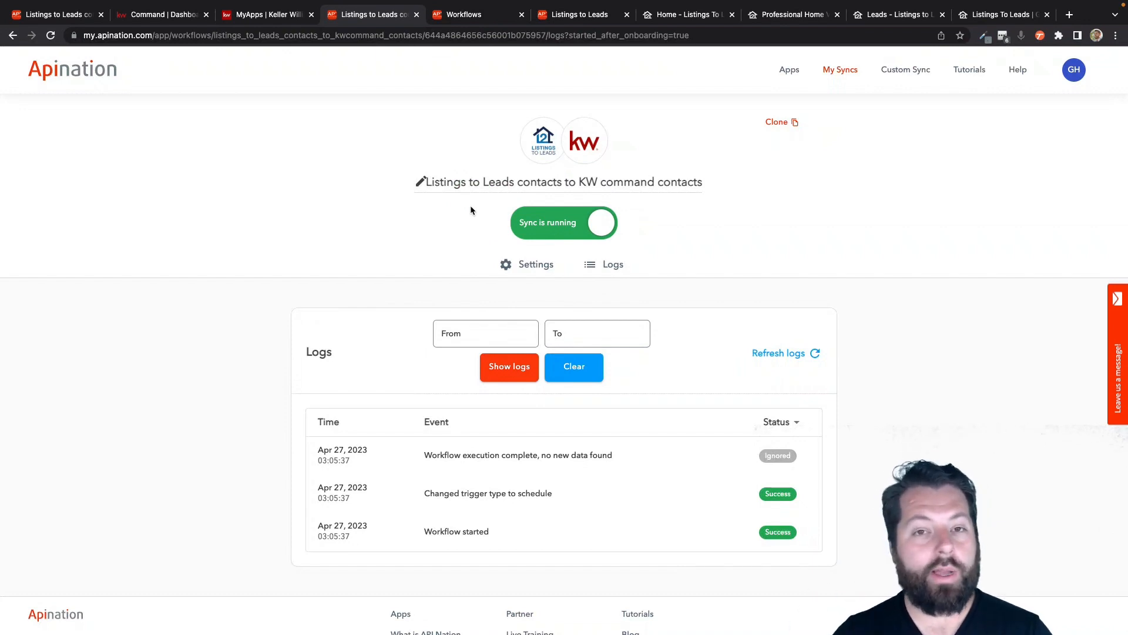
pyautogui.click(421, 182)
pyautogui.write('Buyer -')
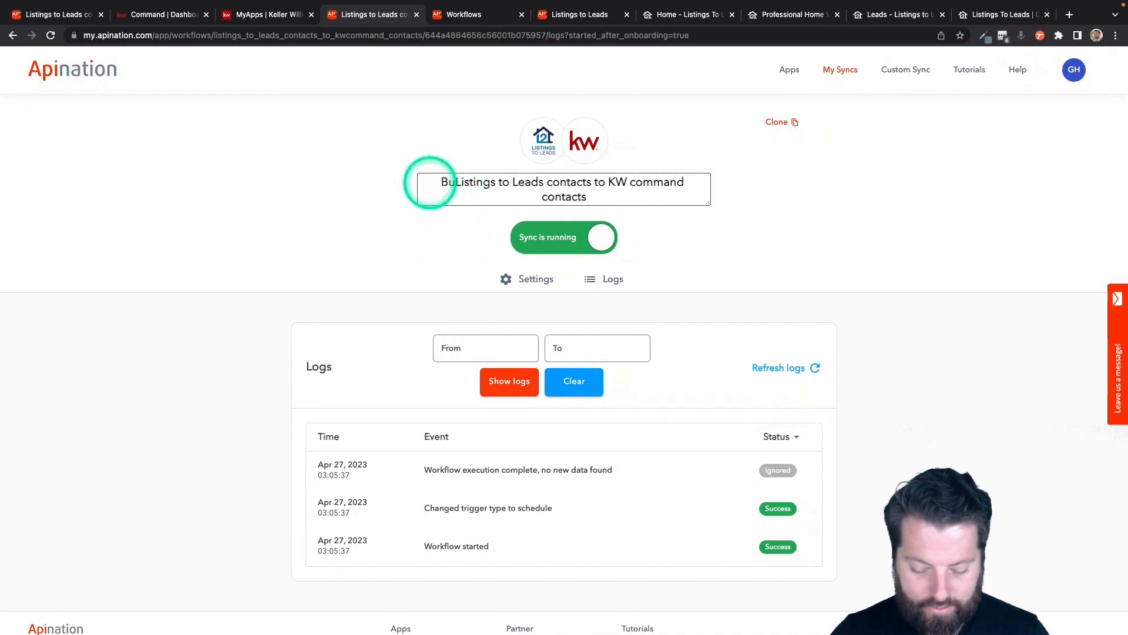
pyautogui.click(437, 241)
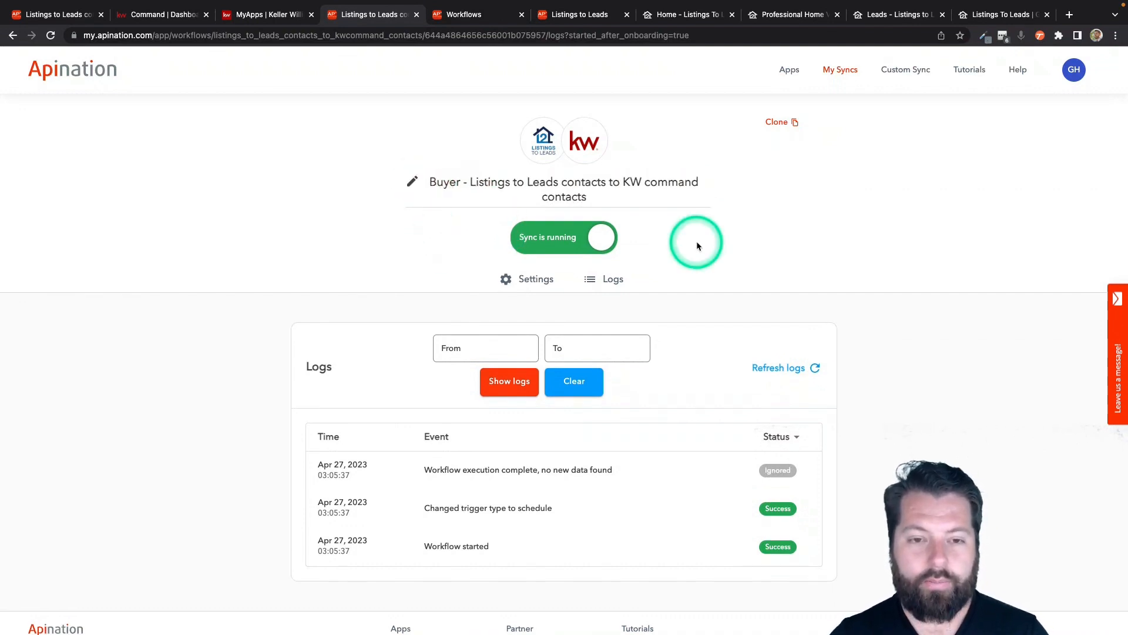
# - Clone the Buyer sync and rename the copy "Seller - Listings to Leads contacts to KW command contacts"
pyautogui.click(778, 122)
pyautogui.click(686, 392)
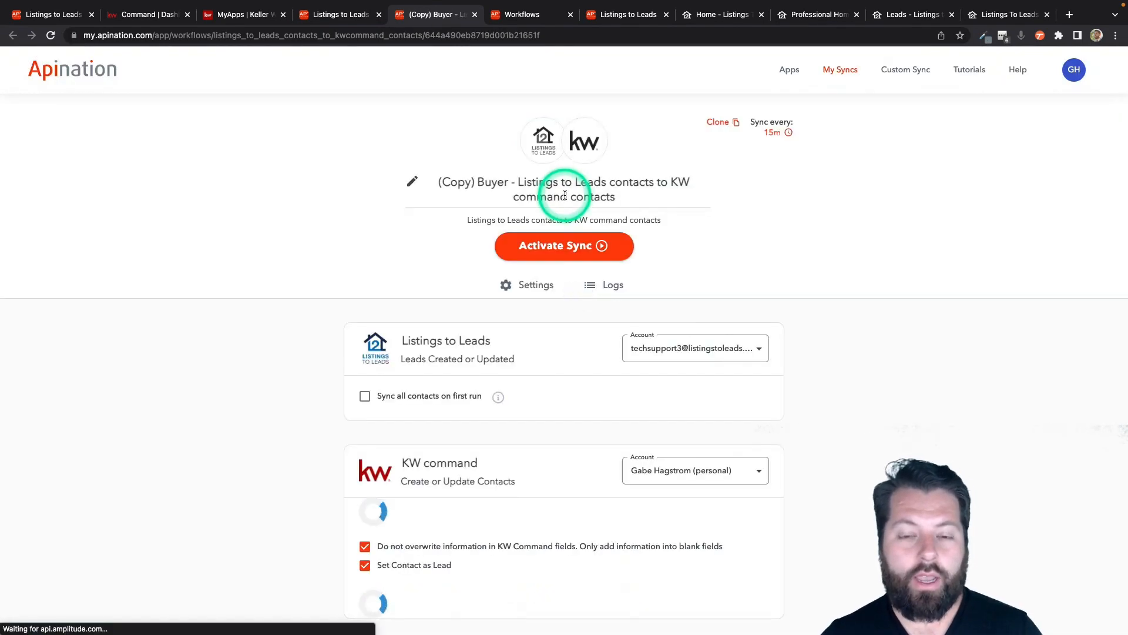
pyautogui.click(426, 183)
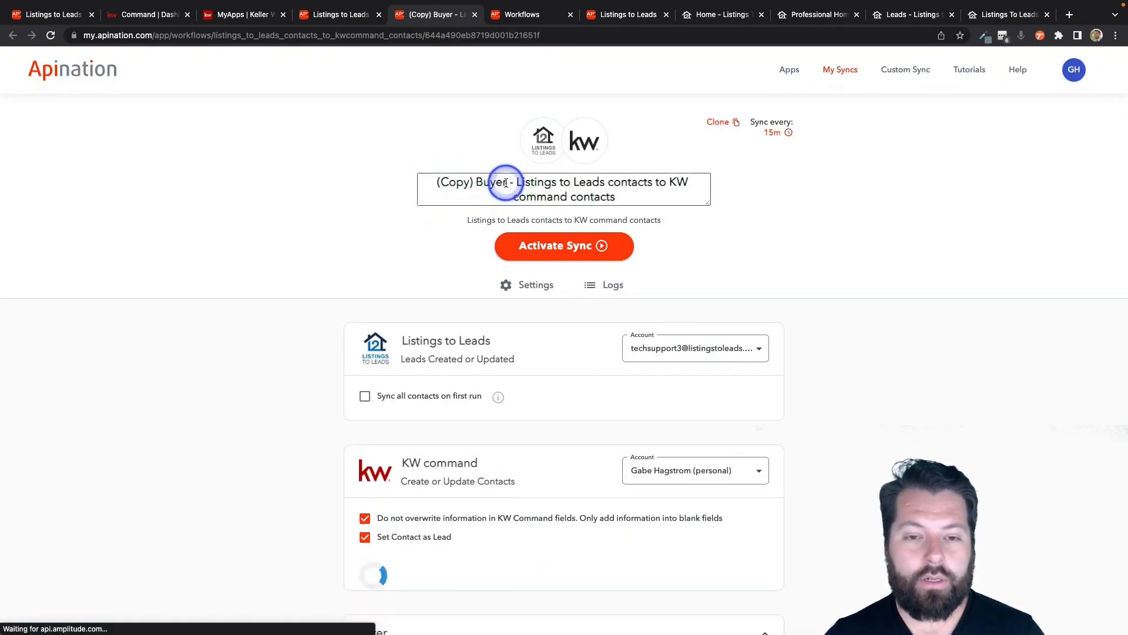
pyautogui.moveTo(380, 182); pyautogui.dragTo(492, 184)
pyautogui.write('Seller')
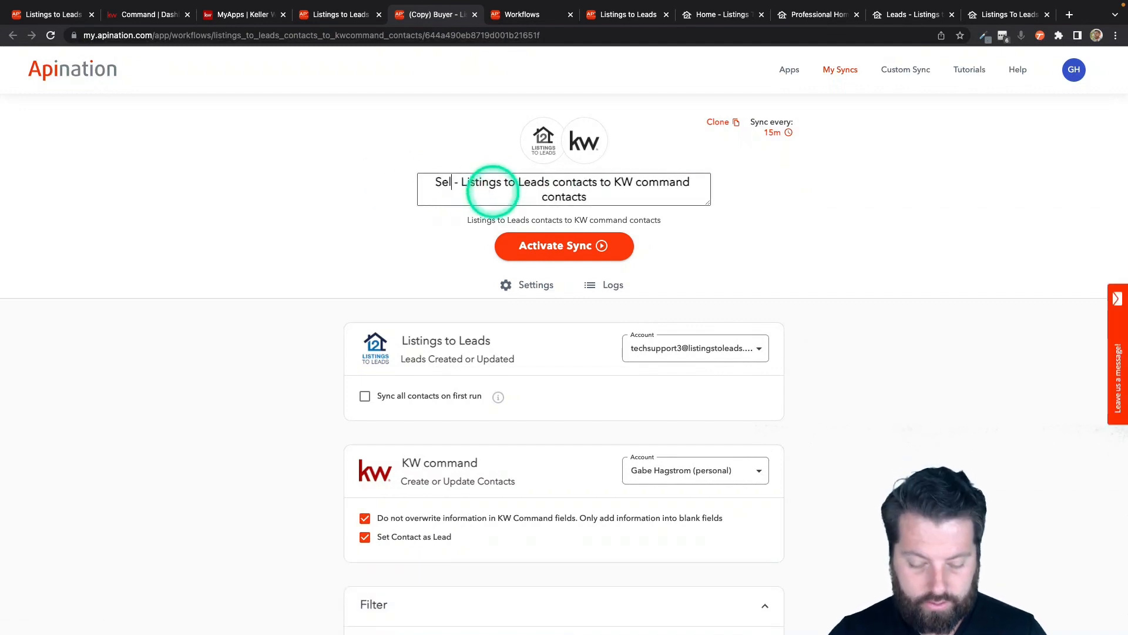
pyautogui.click(413, 284)
# - Set the cloned sync's filter to leads whose Type contains "seller"
pyautogui.scroll(-4, 411, 277)
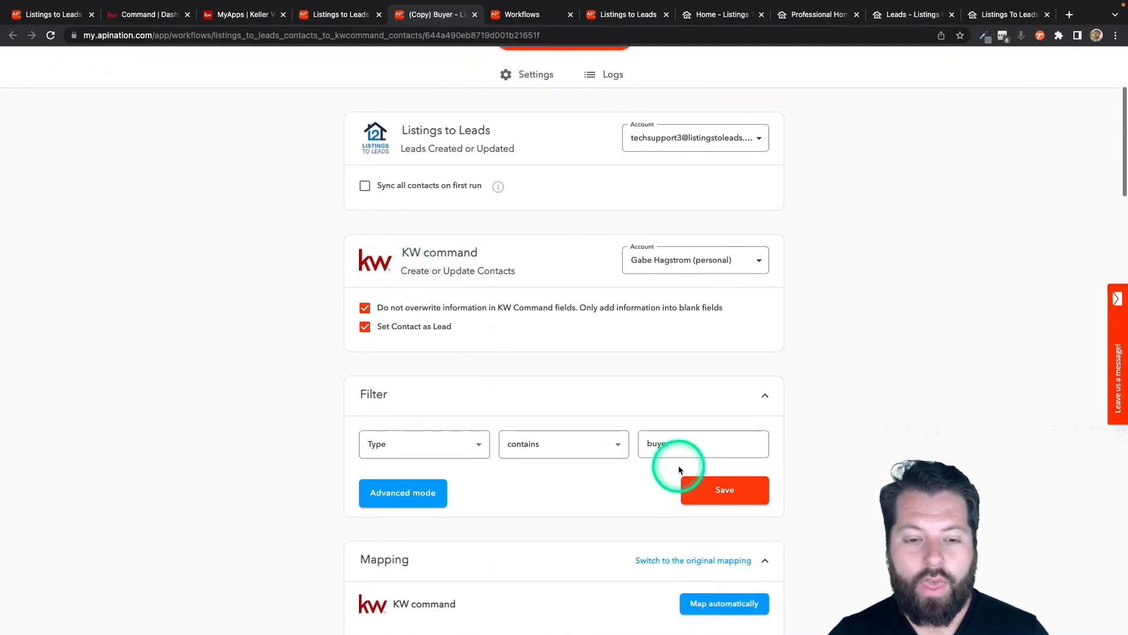
pyautogui.click(663, 446)
pyautogui.doubleClick(663, 445)
pyautogui.write('seller')
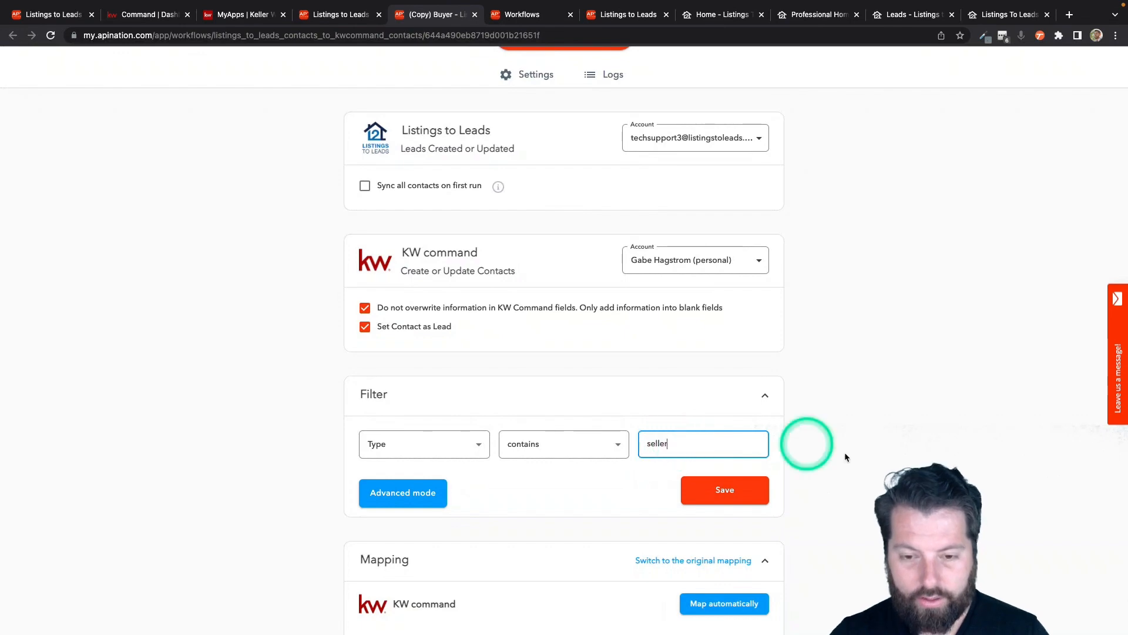
# - Change the custom tag in the cloned sync's Tags mapping to "L2LSeller"
pyautogui.scroll(-15, 858, 456)
pyautogui.scroll(8, 858, 457)
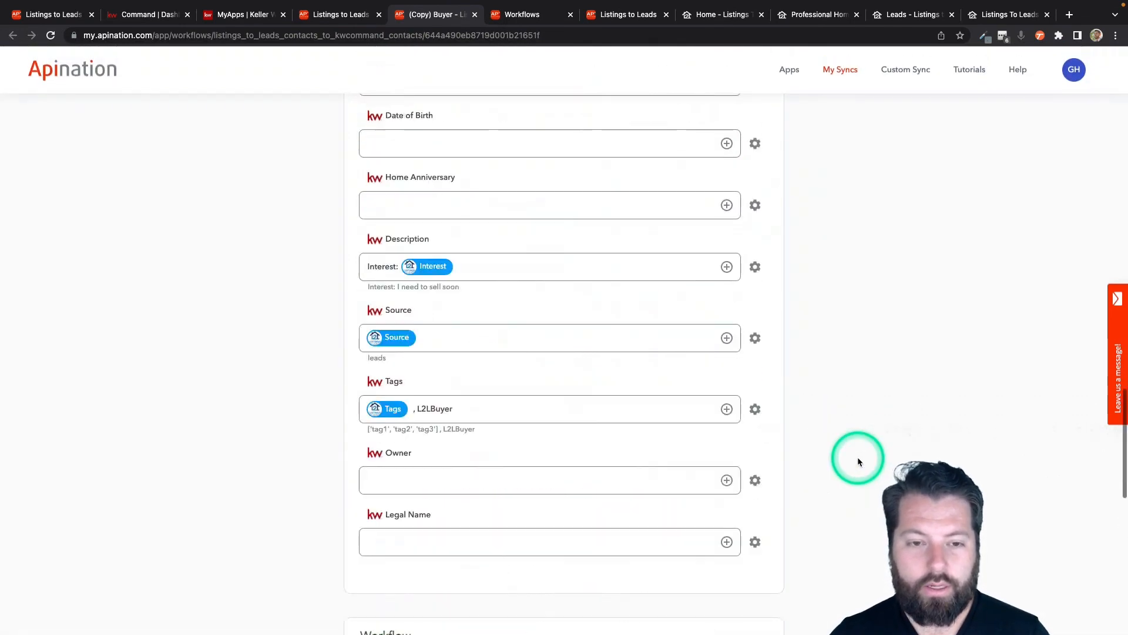
pyautogui.click(433, 398)
pyautogui.moveTo(433, 404); pyautogui.dragTo(496, 408)
pyautogui.write('Seller')
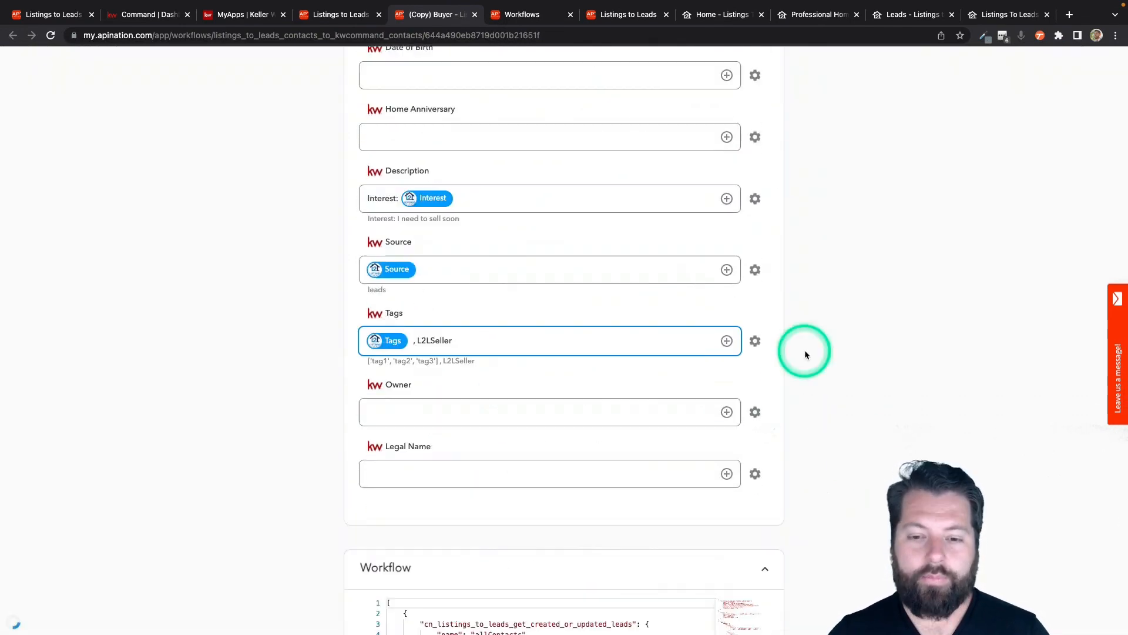
# - Activate the Seller sync and open the list of all syncs
pyautogui.scroll(-2, 805, 350)
pyautogui.scroll(20, 806, 350)
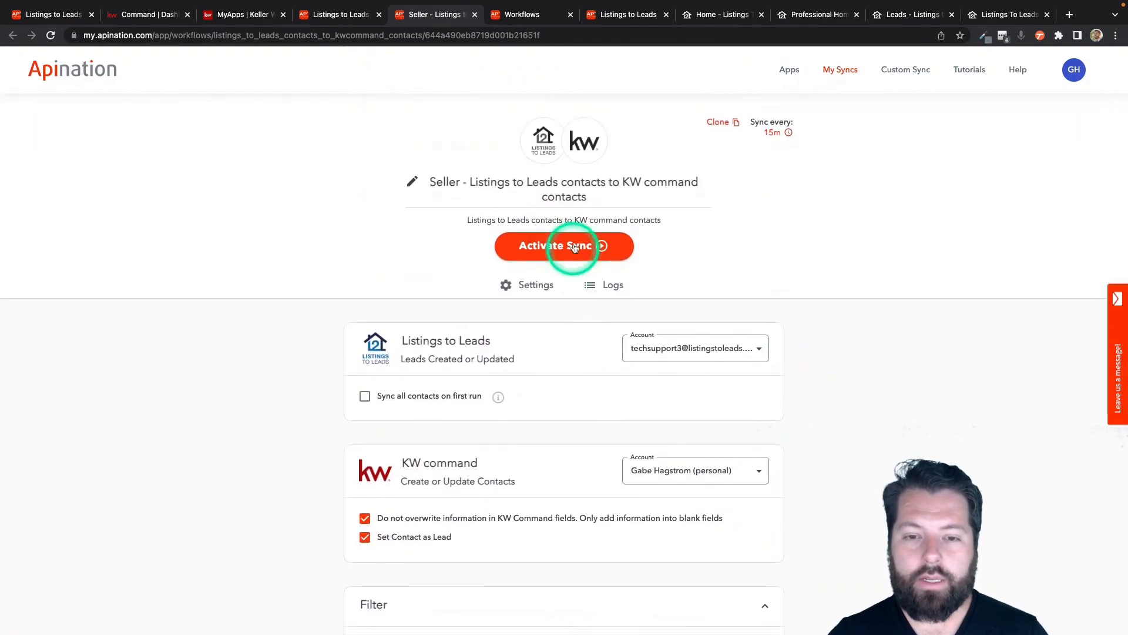
pyautogui.click(574, 243)
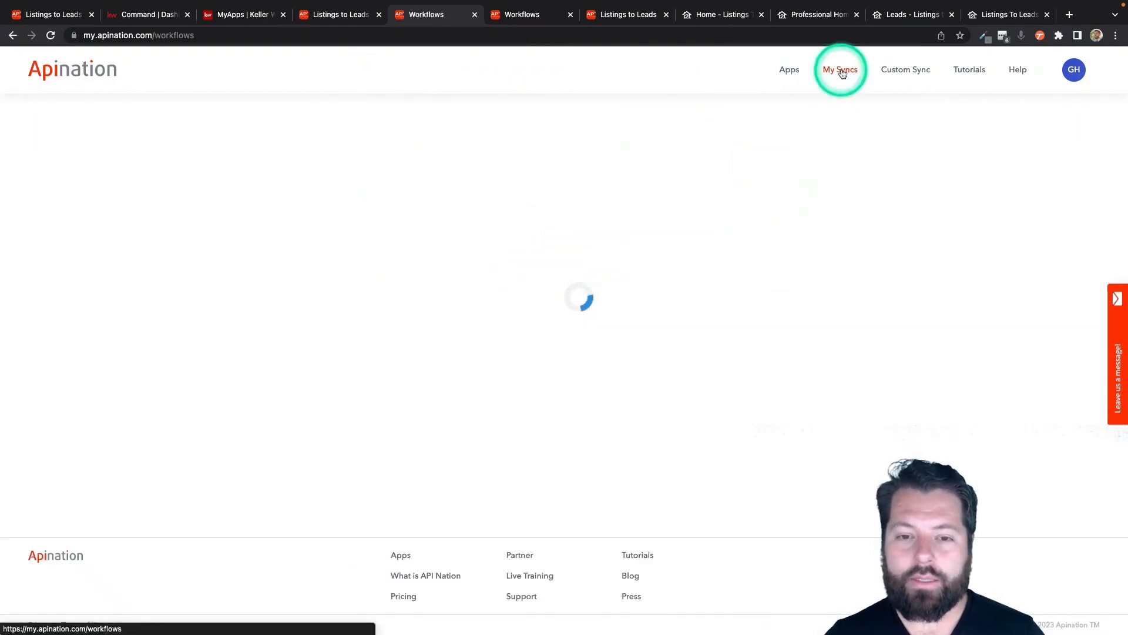
pyautogui.click(841, 70)
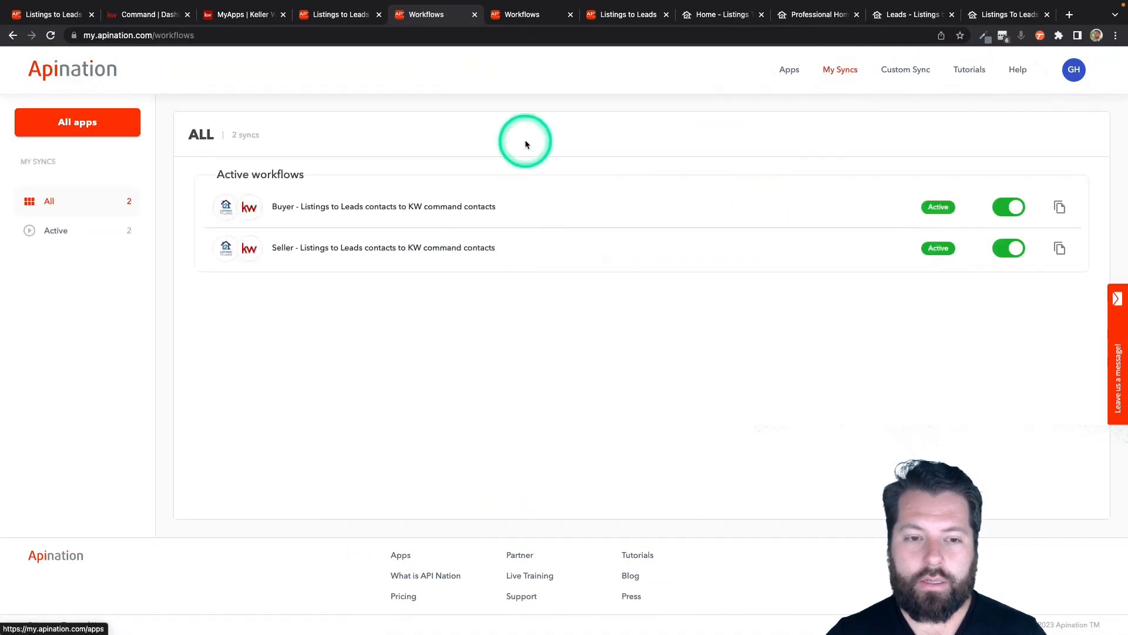